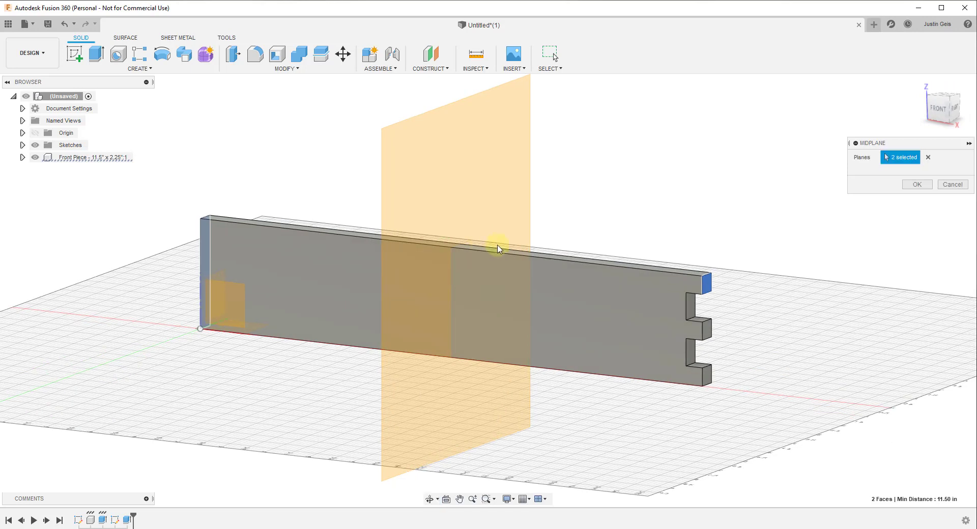
# Step: Create the midplane between the front piece's two end faces and mirror the notch cut feature across it
pyautogui.click(918, 184)
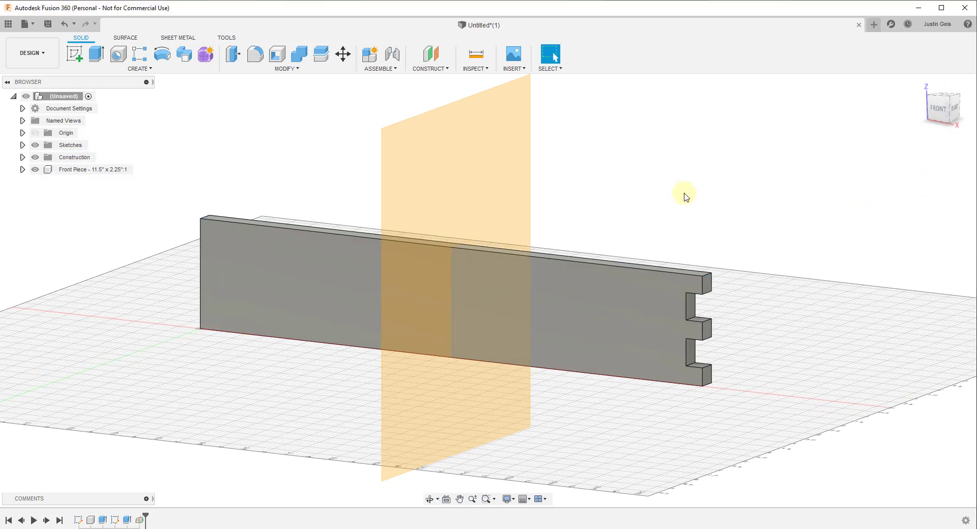
pyautogui.click(138, 68)
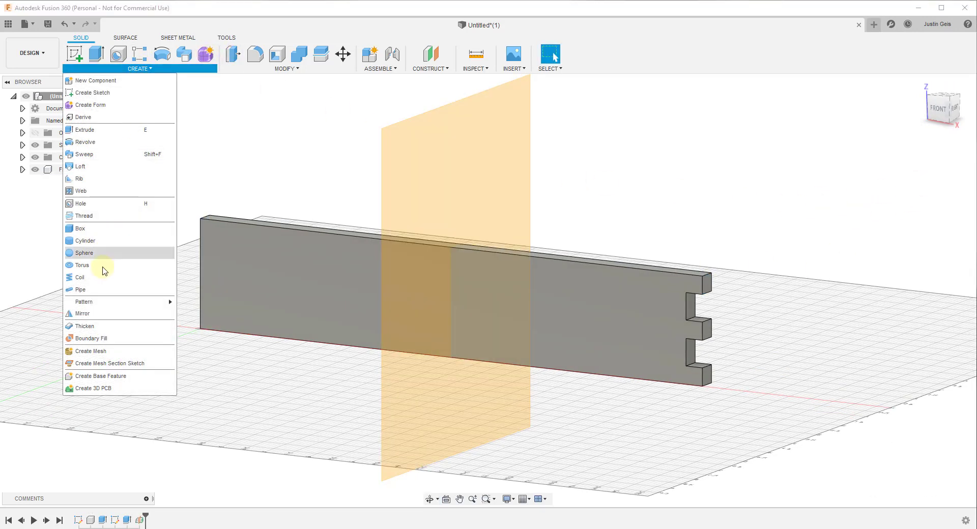
pyautogui.click(97, 313)
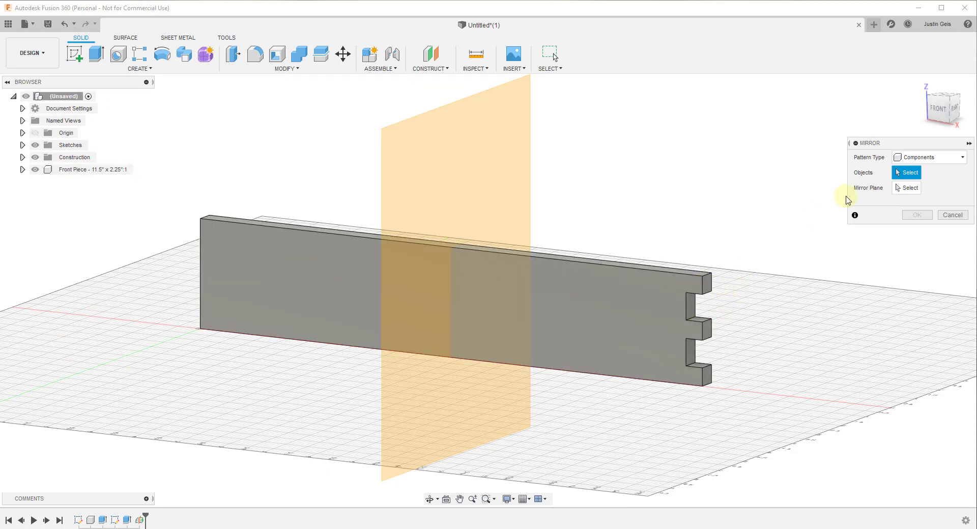
pyautogui.click(921, 159)
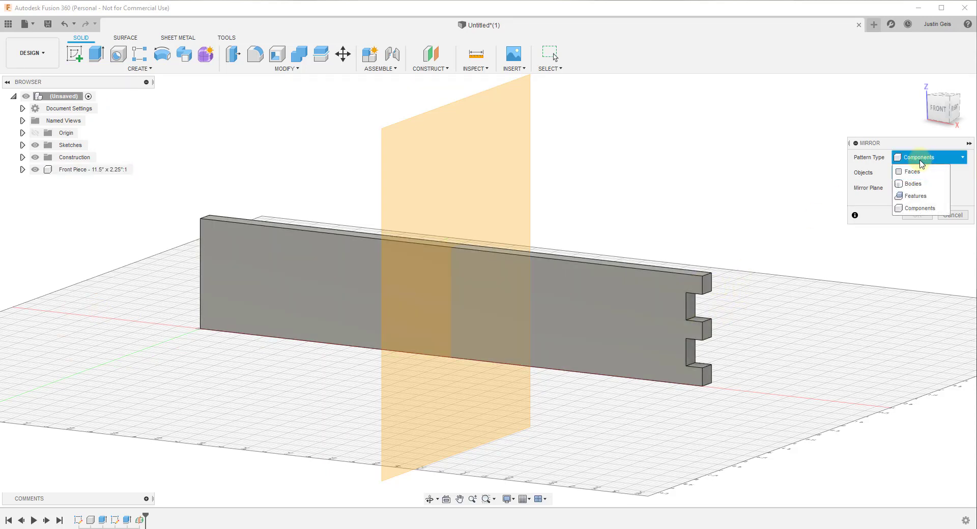
pyautogui.click(914, 197)
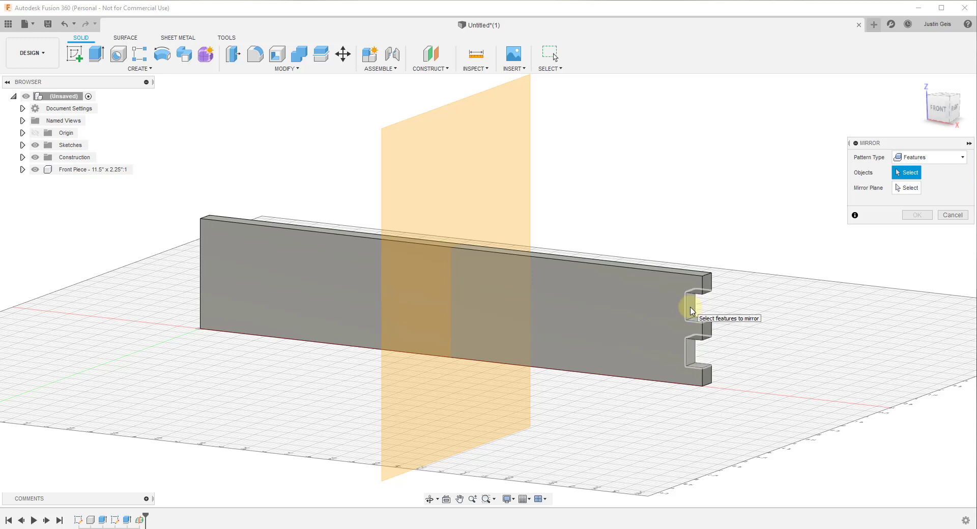
pyautogui.click(693, 311)
pyautogui.click(919, 188)
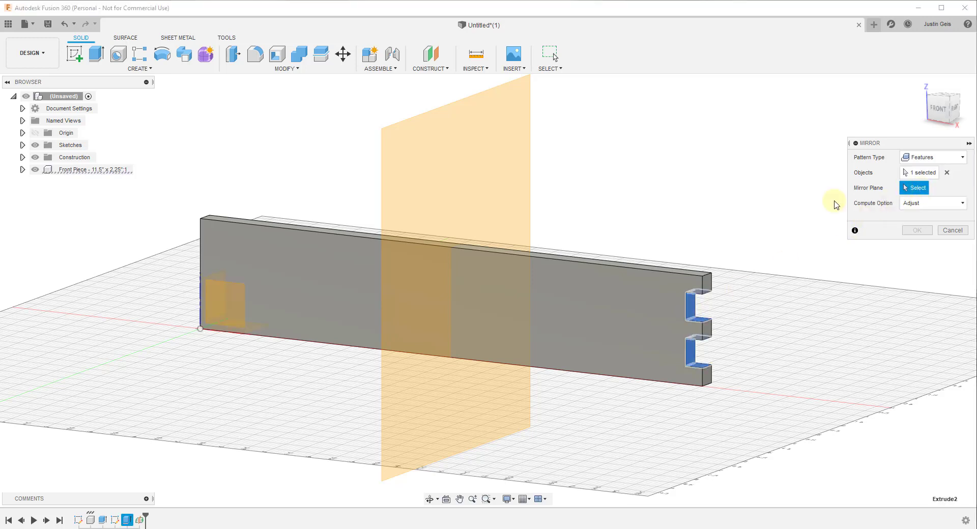
pyautogui.click(484, 176)
pyautogui.moveTo(314, 269)
pyautogui.keyDown('shift'); pyautogui.mouseDown(button='middle')
pyautogui.moveTo(364, 262)
pyautogui.moveTo(305, 279)
pyautogui.mouseUp(button='middle'); pyautogui.keyUp('shift')
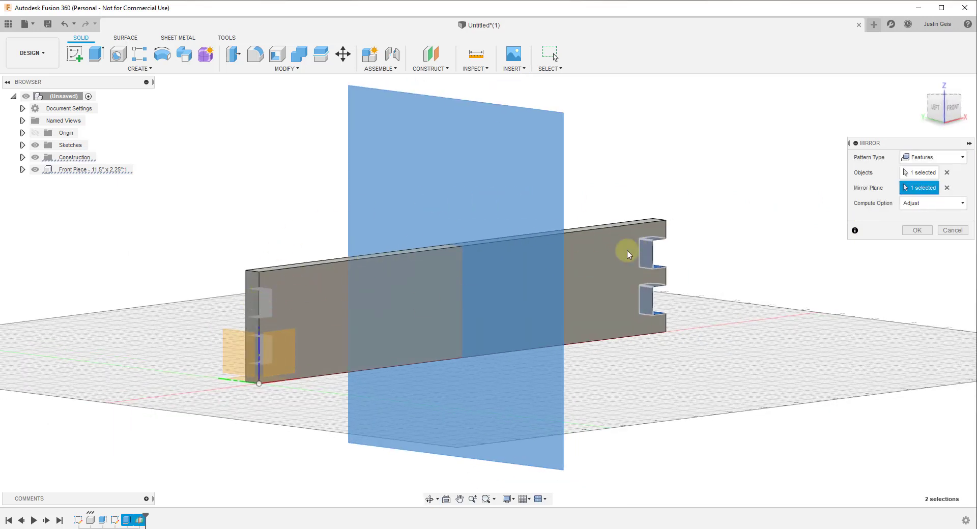
pyautogui.click(908, 233)
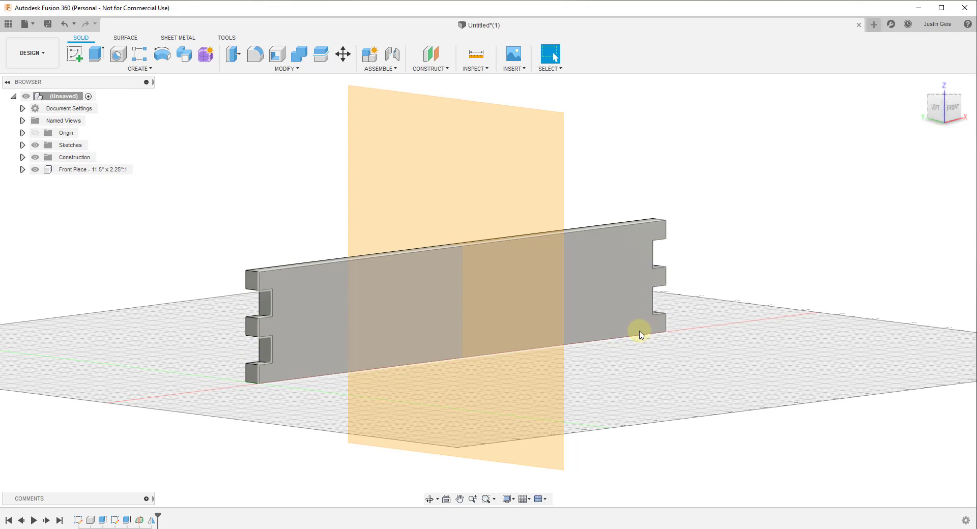
# Step: Hide the construction midplane running through the front piece
pyautogui.keyDown('shift'); pyautogui.moveTo(652, 338); pyautogui.dragTo(584, 341, button='middle'); pyautogui.keyUp('shift')
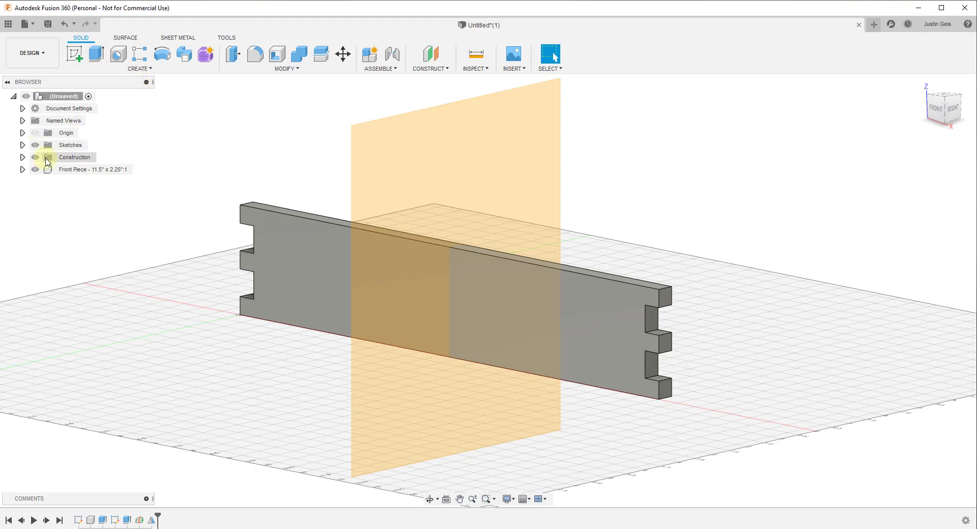
pyautogui.click(22, 157)
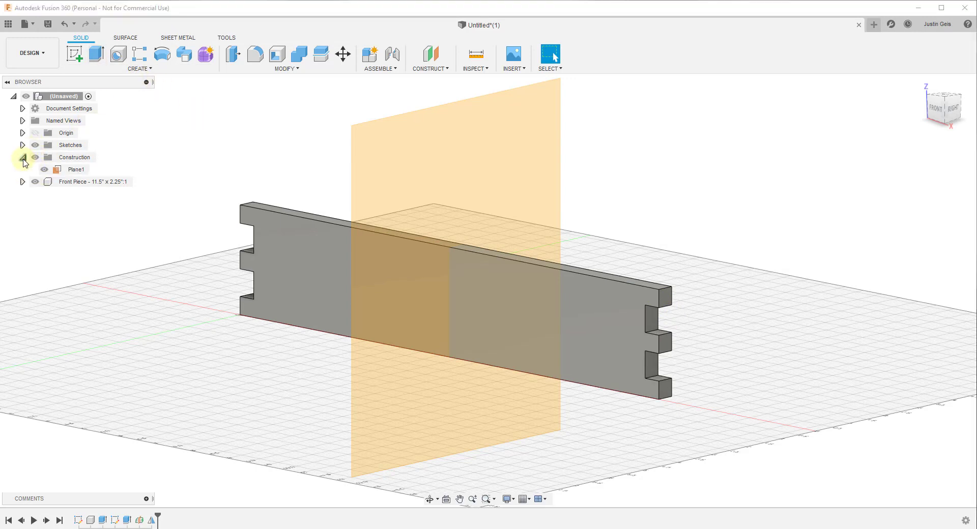
pyautogui.click(45, 170)
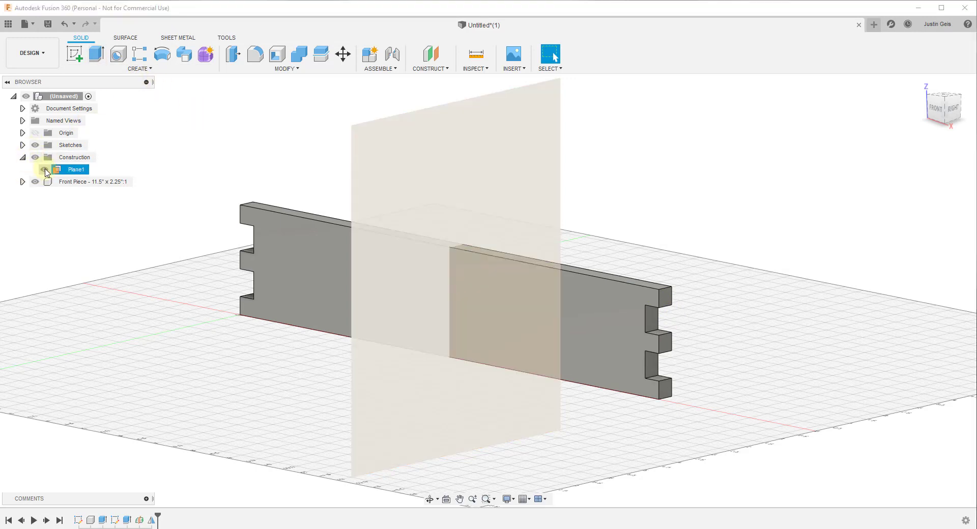
pyautogui.click(45, 170)
pyautogui.click(45, 170)
pyautogui.click(45, 170)
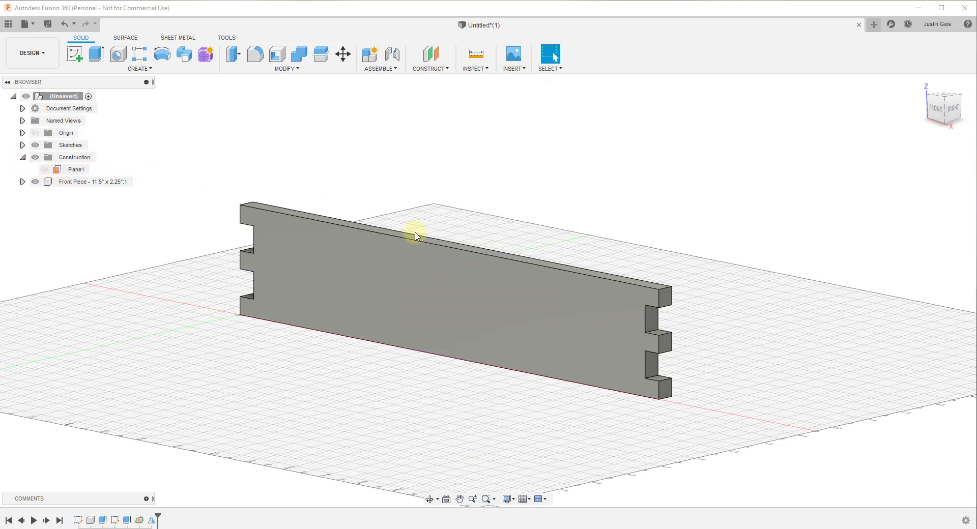
# Step: Start a sketch on the end face of the front piece's top finger
pyautogui.click(75, 53)
pyautogui.click(260, 290)
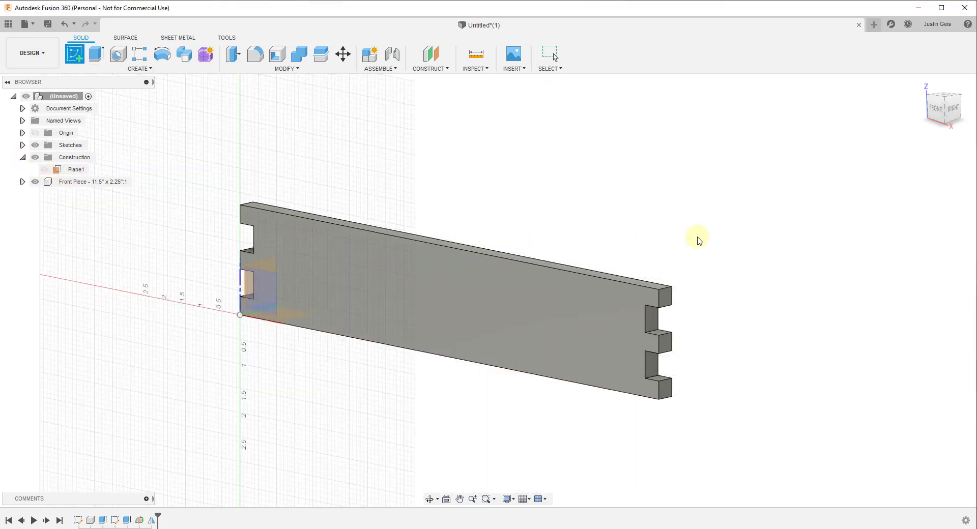
pyautogui.click(668, 301)
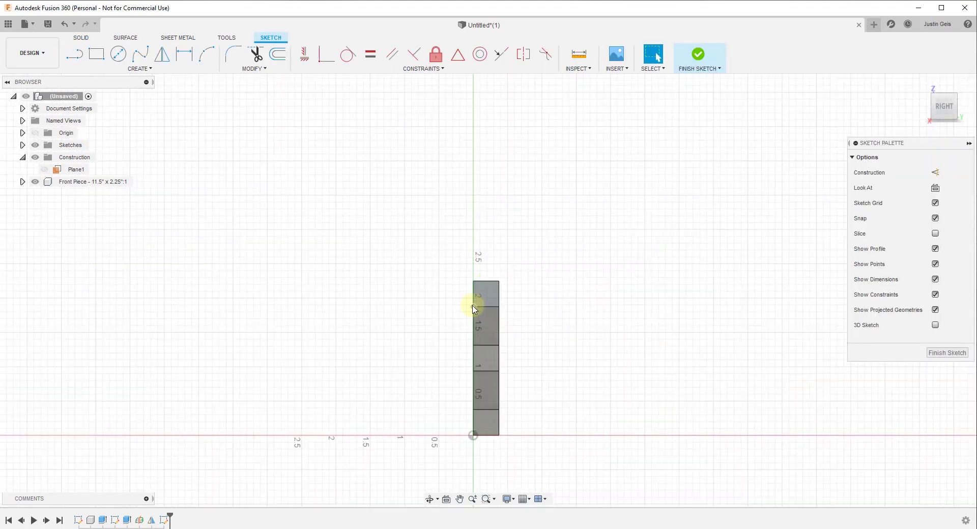
# Step: Trace the top finger's edges with lines and draw a 5.25 in horizontal line from its outer top corner
pyautogui.press('l')
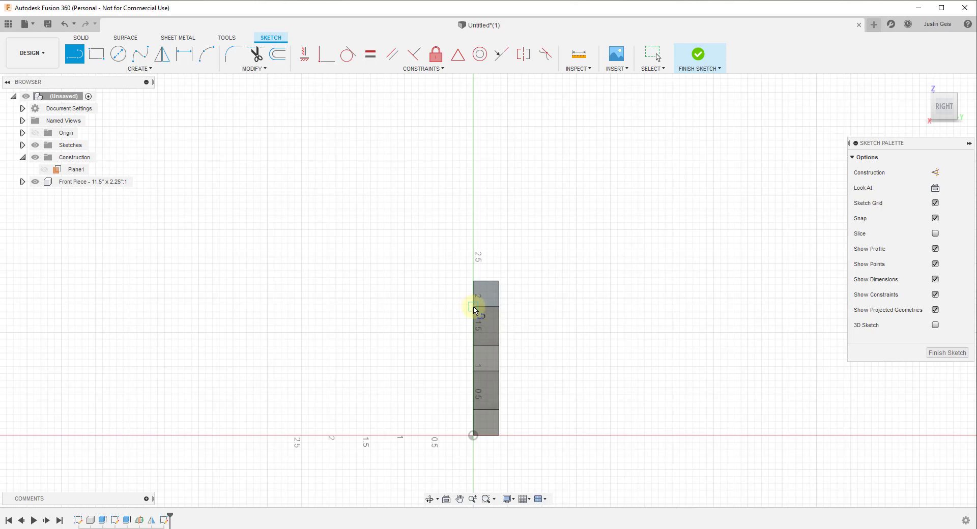
pyautogui.click(474, 308)
pyautogui.click(499, 307)
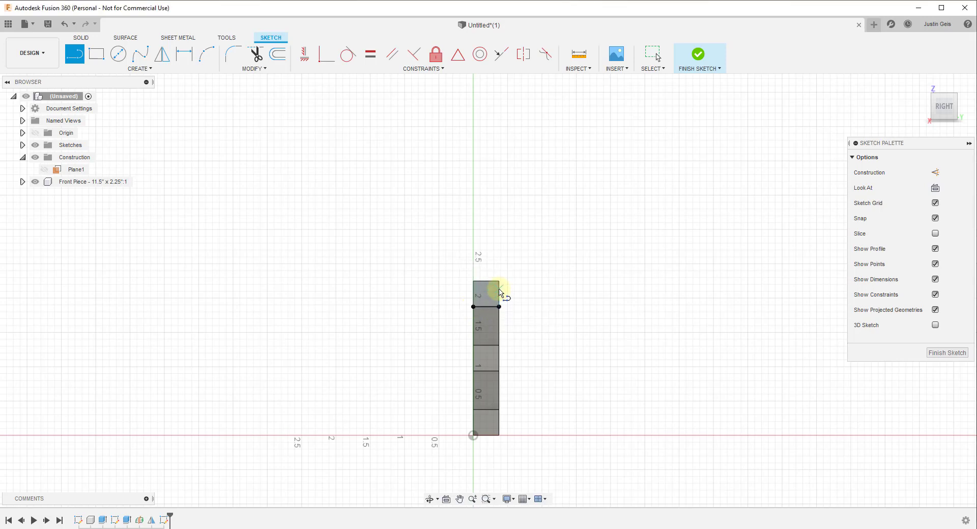
pyautogui.click(499, 281)
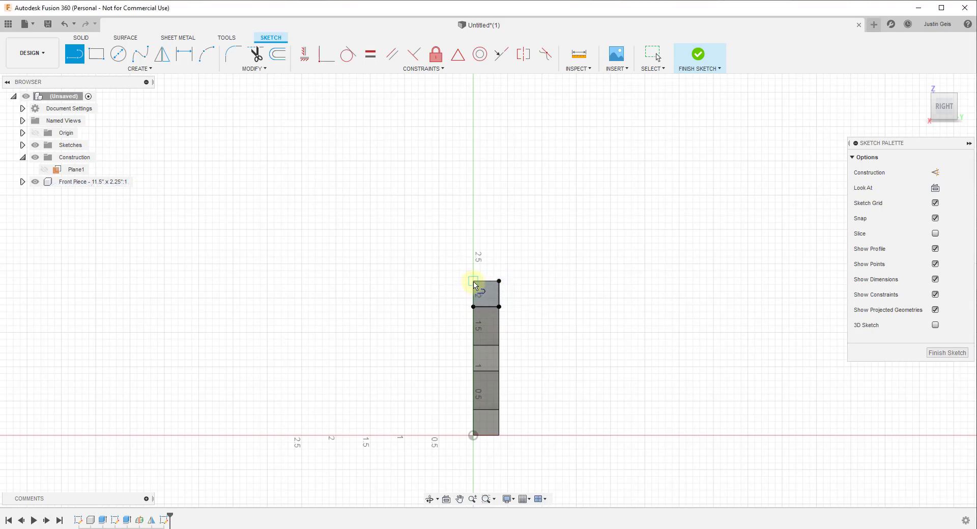
pyautogui.click(474, 283)
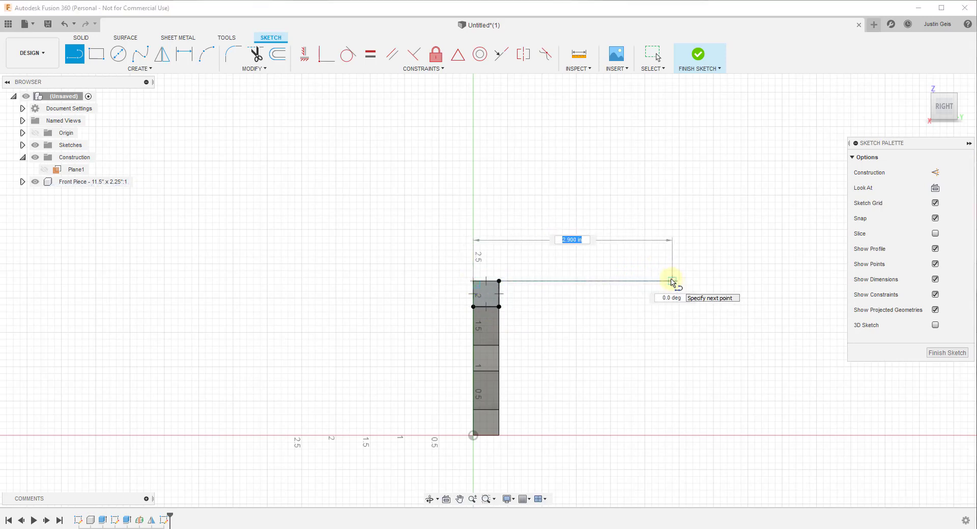
pyautogui.press('Return')
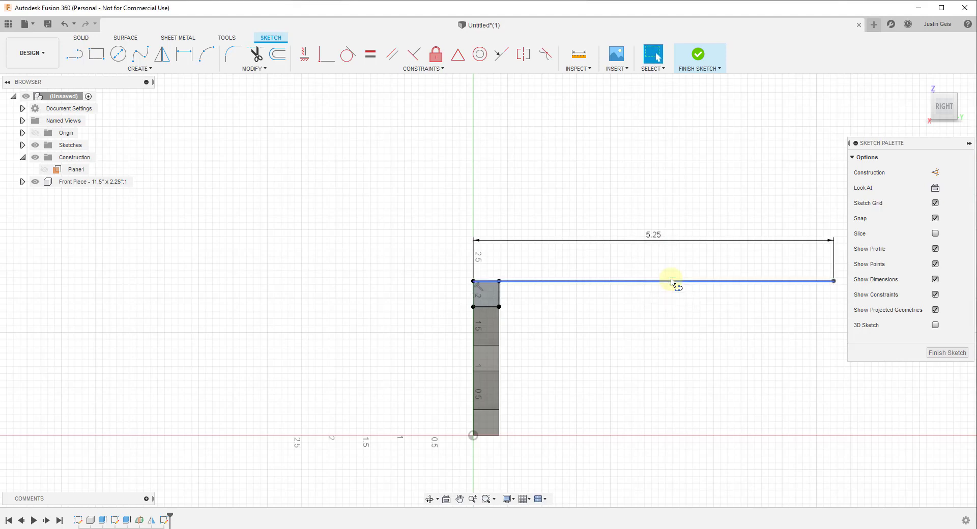
pyautogui.press('Escape')
# Step: From the 5.25 in line's far end, draw an edge down to the top finger's lower level and a 0.375 in line back inward
pyautogui.scroll(-2, 336, 265)
pyautogui.scroll(2, 824, 258)
pyautogui.press('l')
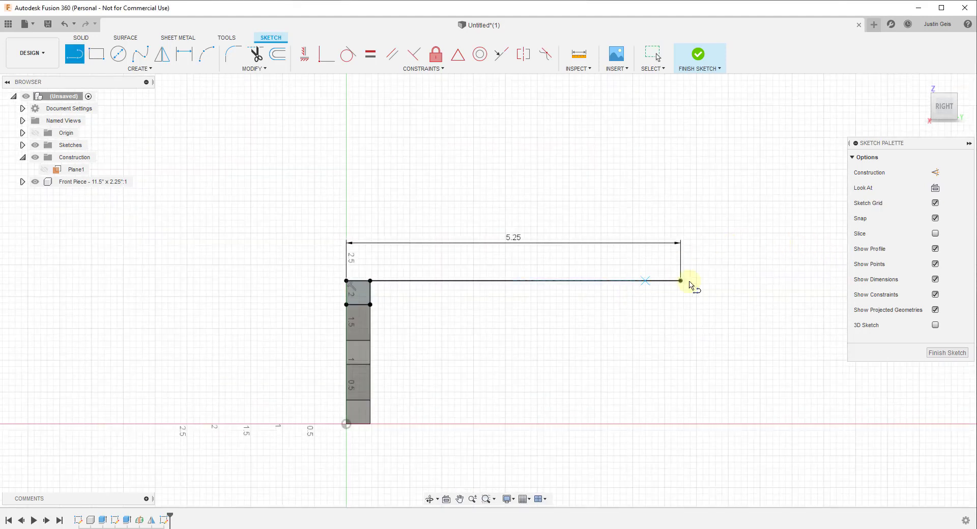
pyautogui.click(681, 281)
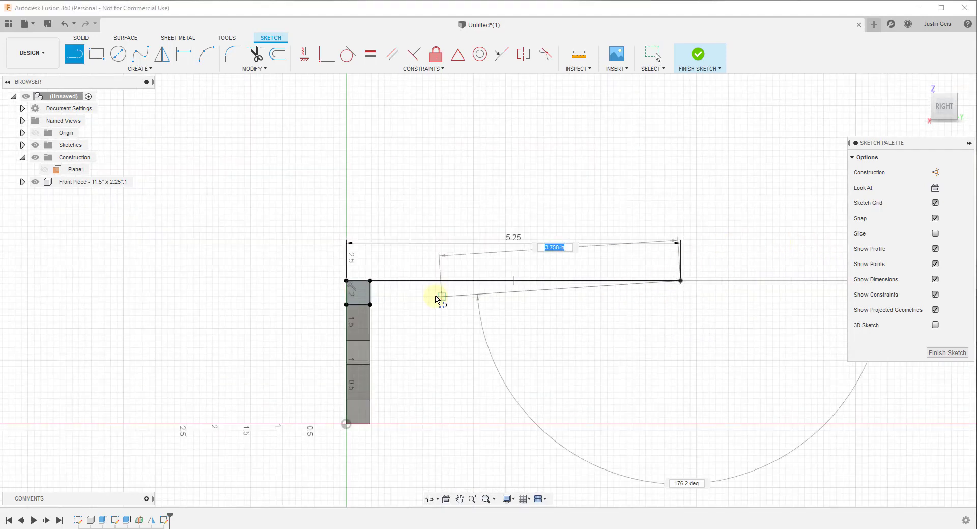
pyautogui.click(682, 305)
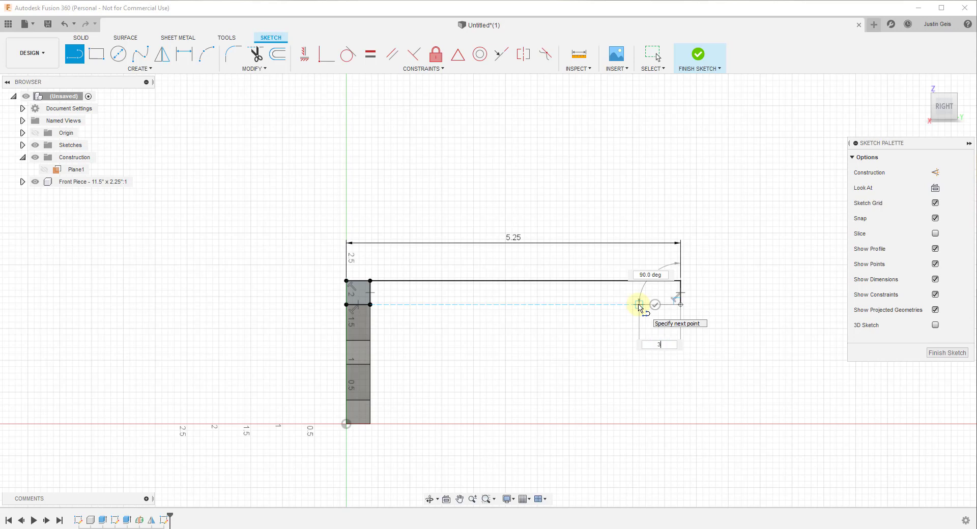
pyautogui.press('Return')
pyautogui.press('Escape')
# Step: Continue the stepped far end down to the base with 0.375 in deep notches aligned to the front piece's finger levels
pyautogui.press('l')
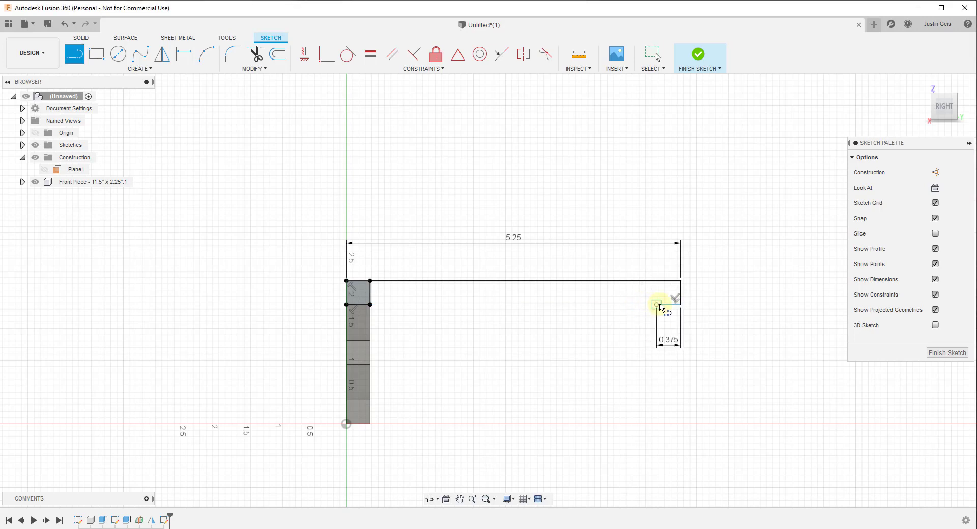
pyautogui.click(657, 305)
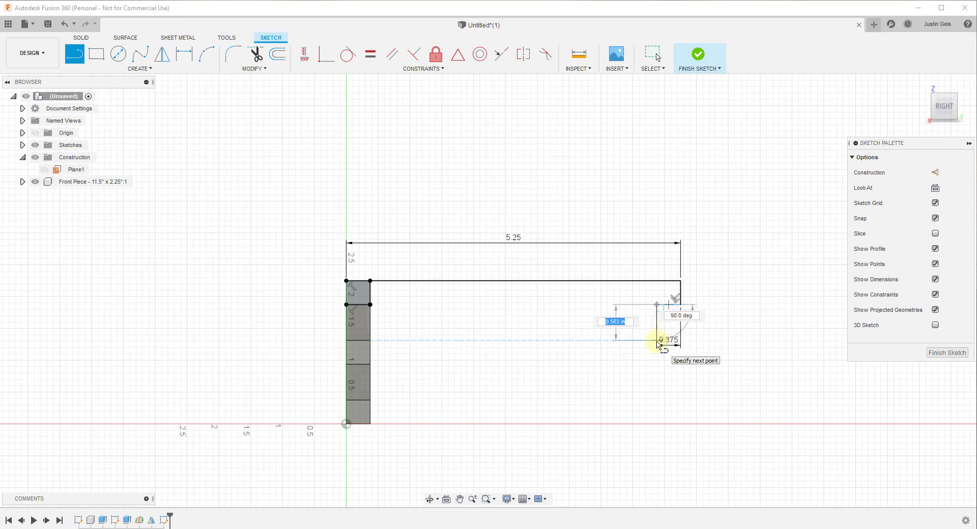
pyautogui.click(657, 344)
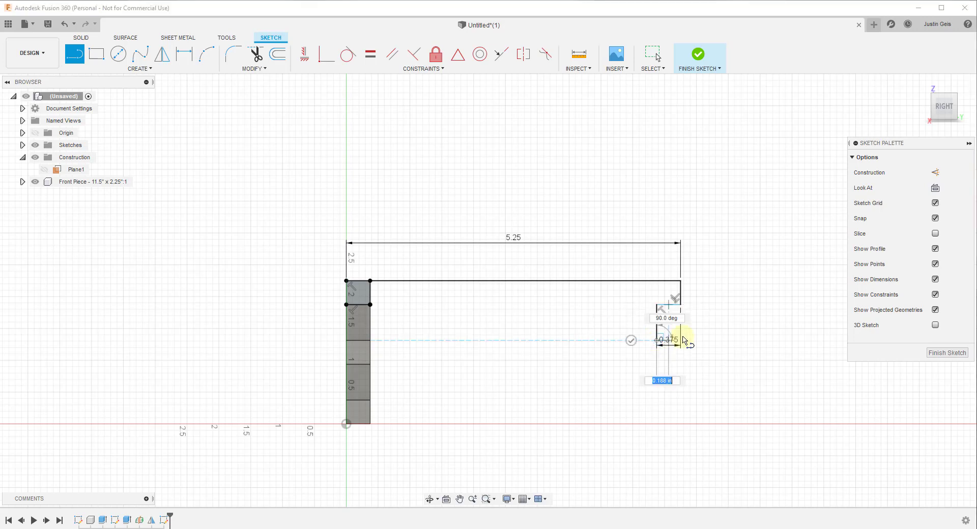
pyautogui.scroll(4, 680, 365)
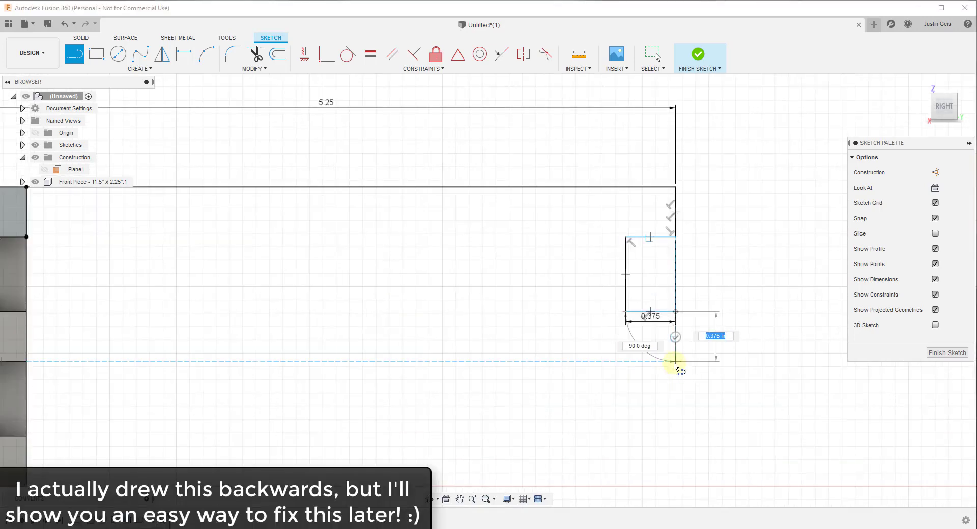
pyautogui.scroll(-4, 632, 345)
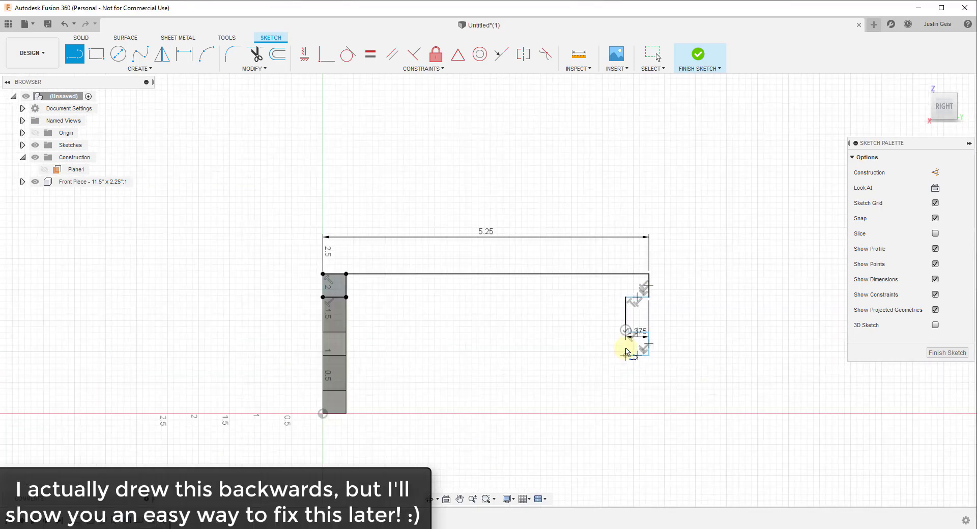
pyautogui.click(626, 391)
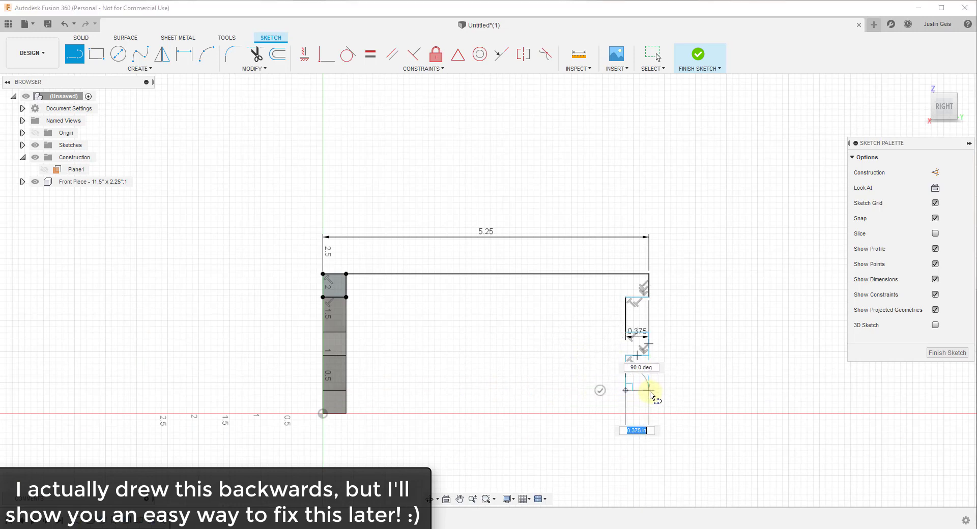
pyautogui.click(649, 390)
pyautogui.click(649, 414)
# Step: Draw the bottom edge back to the front piece, trace the remaining finger edges and finish the sketch
pyautogui.scroll(3, 651, 412)
pyautogui.click(347, 413)
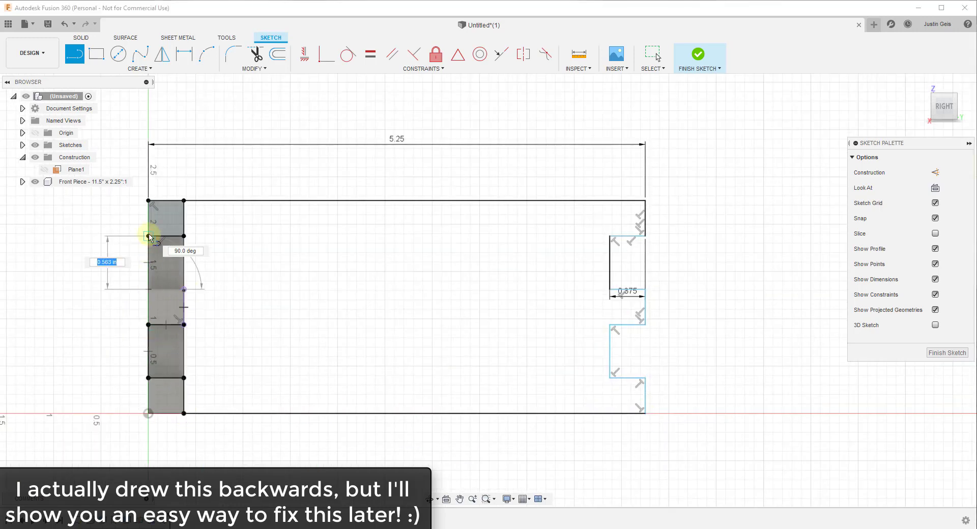
pyautogui.click(947, 353)
# Step: Reopen the side piece's sketch for editing and hide the front piece so the profile's outline is unobstructed
pyautogui.keyDown('shift'); pyautogui.moveTo(487, 318); pyautogui.dragTo(461, 326, button='middle'); pyautogui.keyUp('shift')
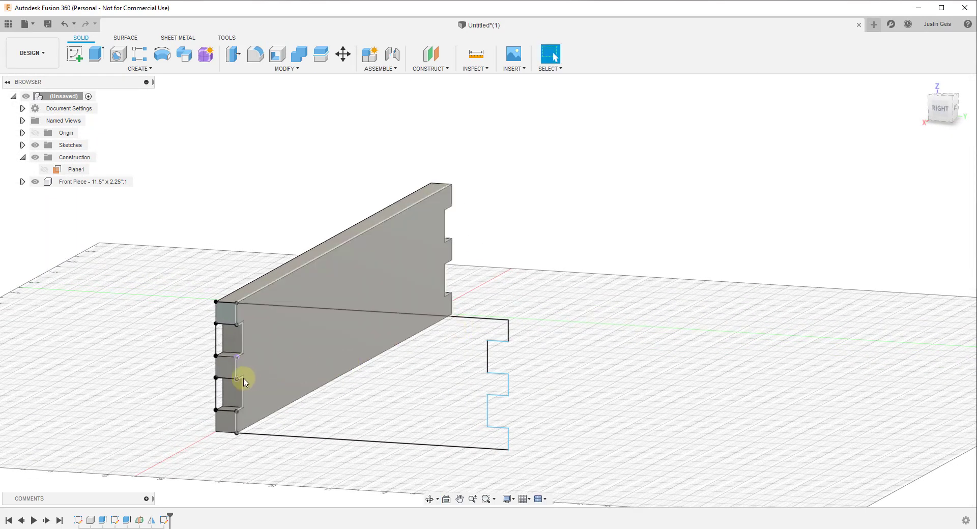
pyautogui.scroll(4, 277, 370)
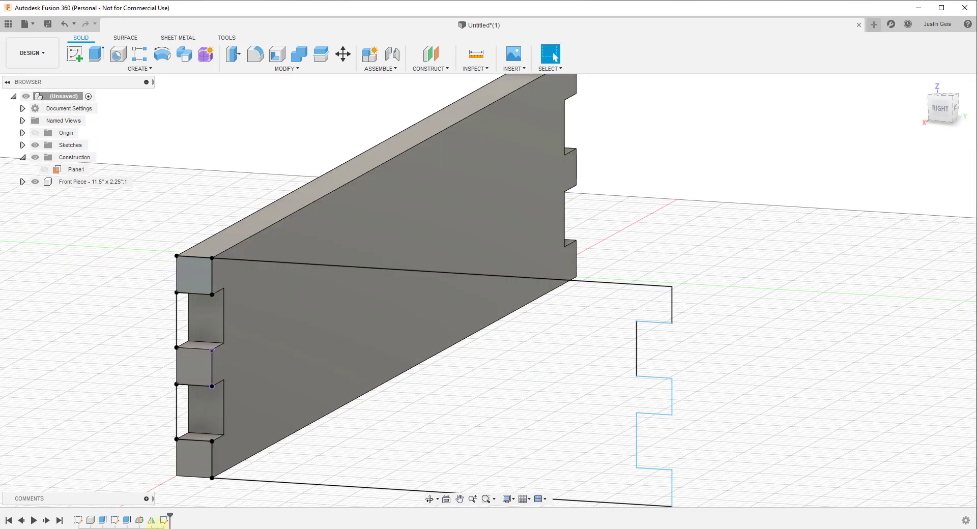
pyautogui.rightClick(163, 519)
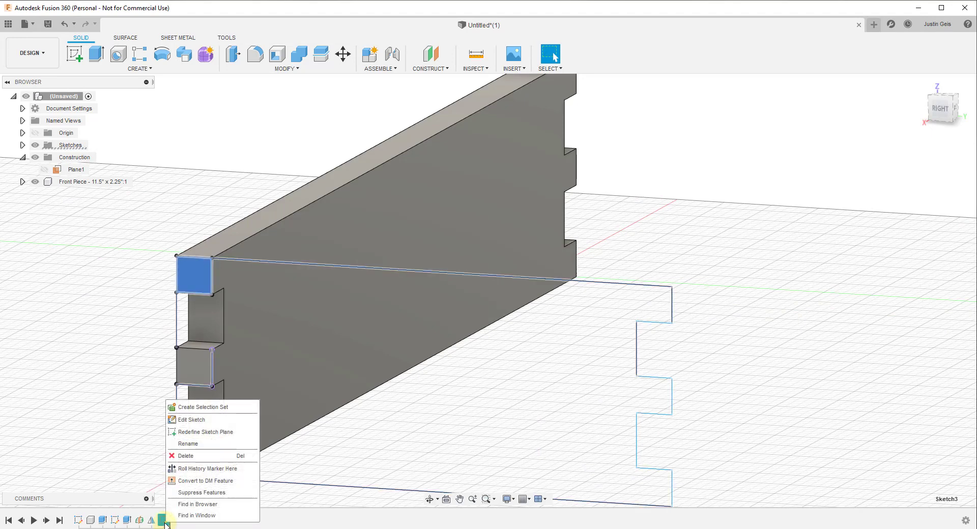
pyautogui.click(191, 419)
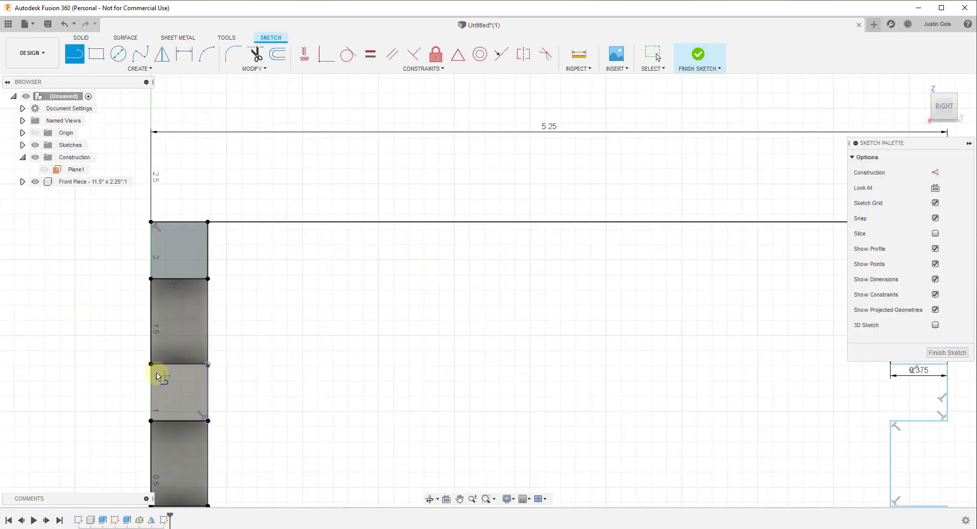
pyautogui.scroll(5, 158, 377)
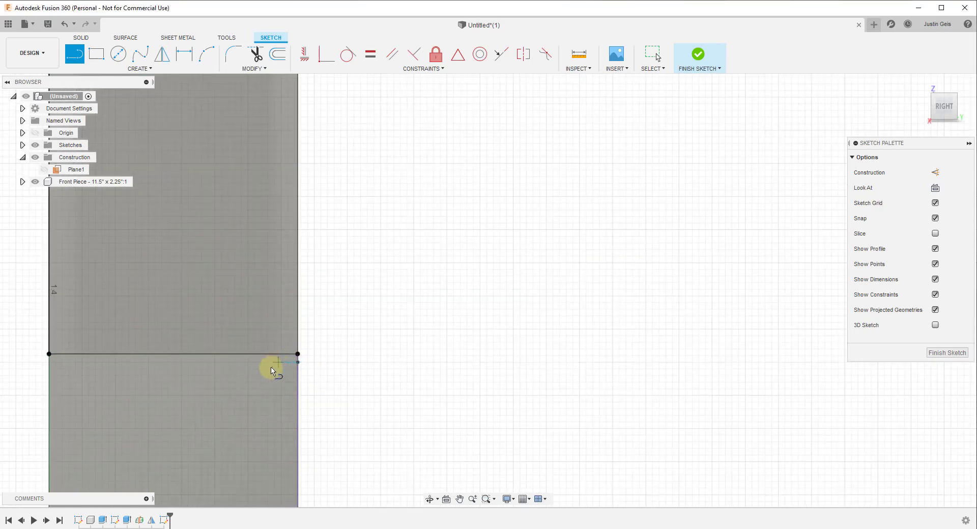
pyautogui.scroll(-2, 273, 369)
pyautogui.scroll(-3, 163, 362)
pyautogui.keyDown('shift'); pyautogui.moveTo(190, 342); pyautogui.dragTo(484, 398, button='middle'); pyautogui.keyUp('shift')
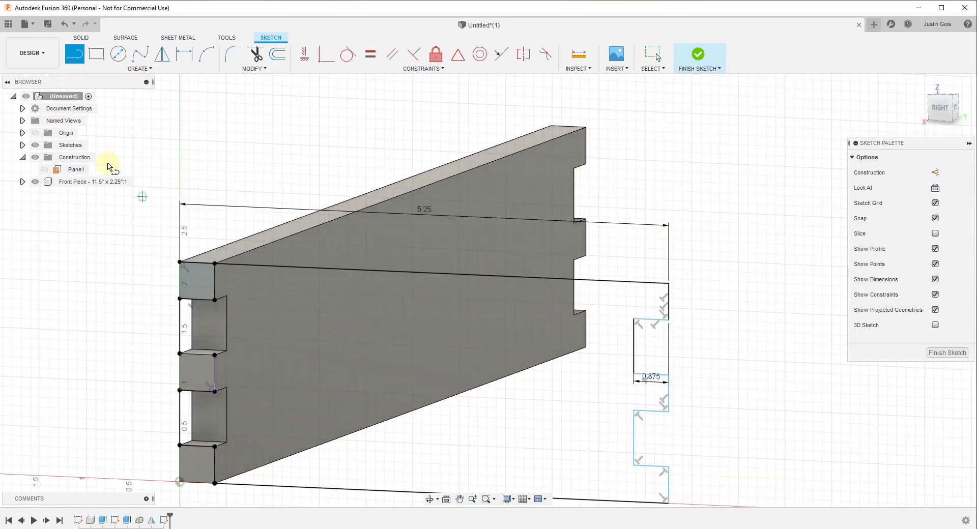
pyautogui.click(35, 183)
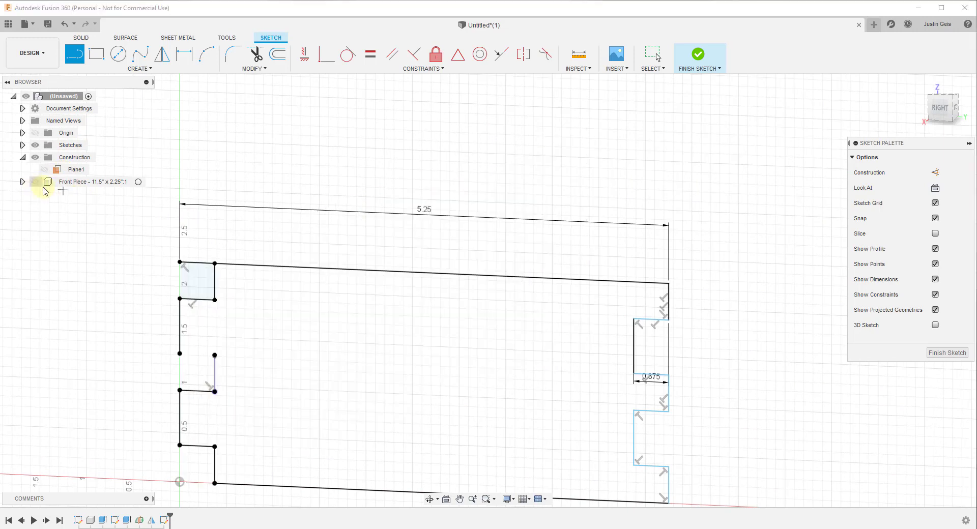
# Step: Close the side profile with a horizontal line across the gap at the middle finger's upper edge and finish the sketch
pyautogui.scroll(3, 265, 341)
pyautogui.scroll(3, 270, 329)
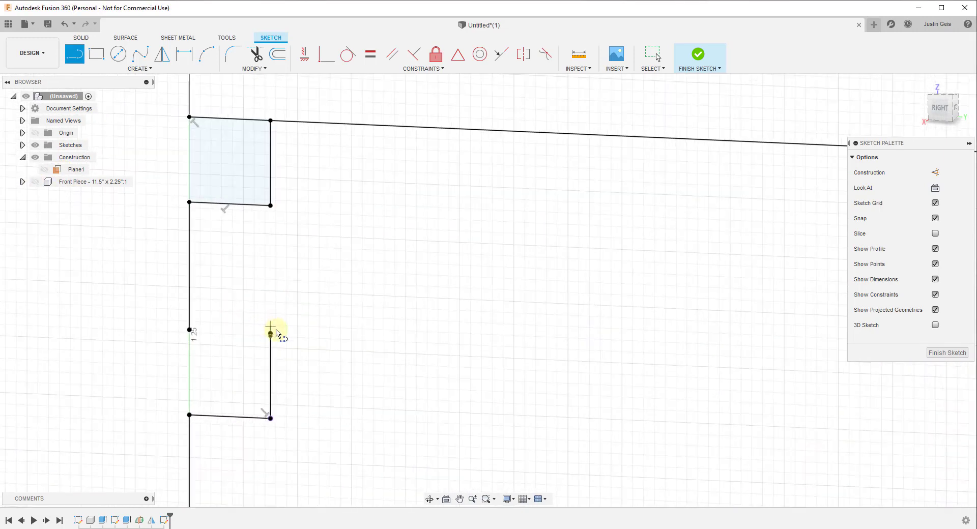
pyautogui.click(145, 329)
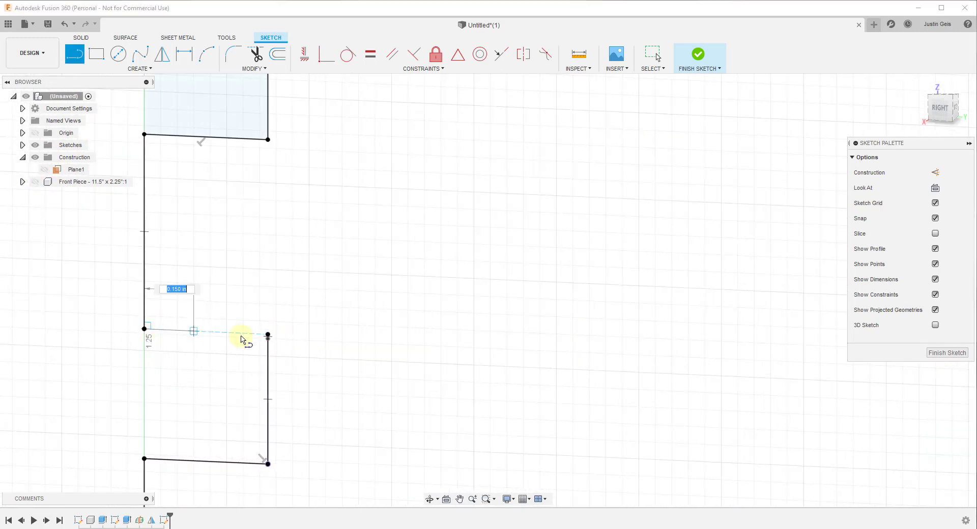
pyautogui.click(268, 334)
pyautogui.scroll(-5, 164, 299)
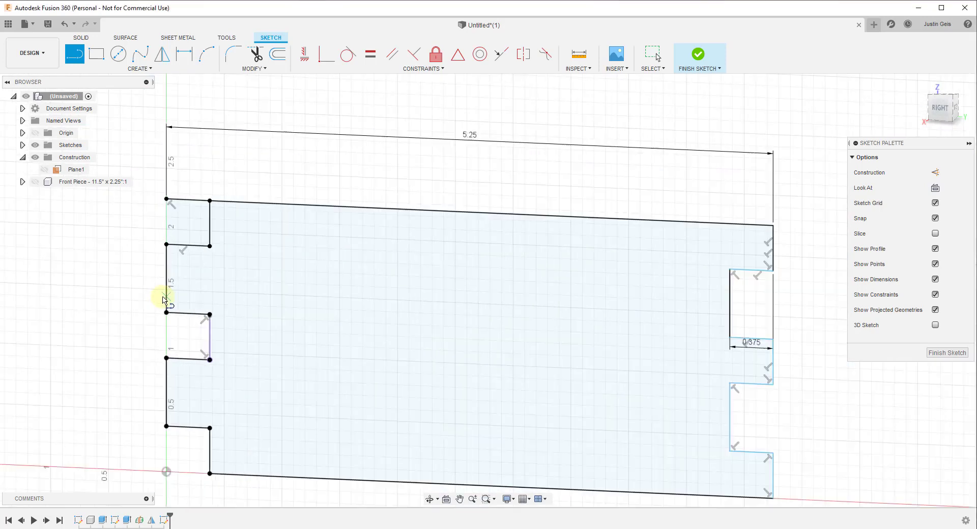
pyautogui.click(948, 352)
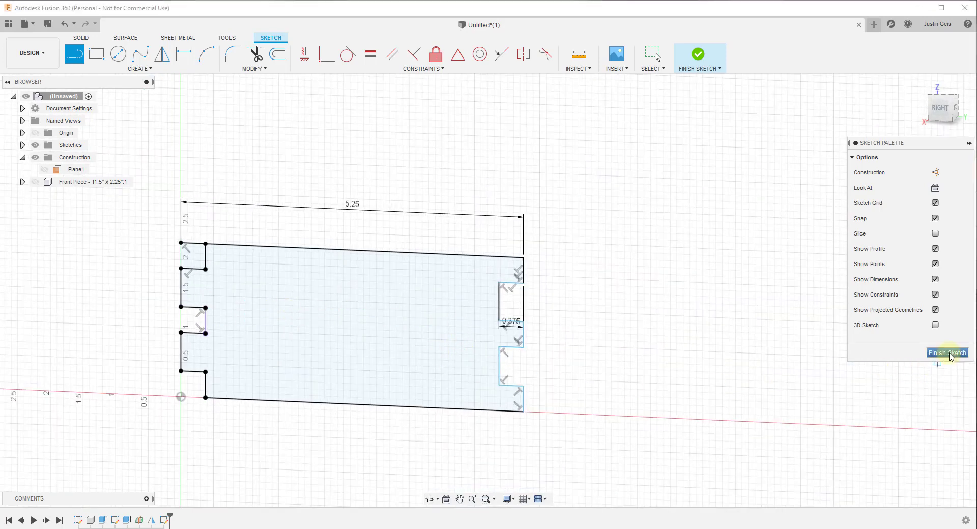
# Step: Make the front piece visible again alongside the closed side profile
pyautogui.keyDown('shift'); pyautogui.moveTo(508, 362); pyautogui.dragTo(384, 307, button='middle'); pyautogui.keyUp('shift')
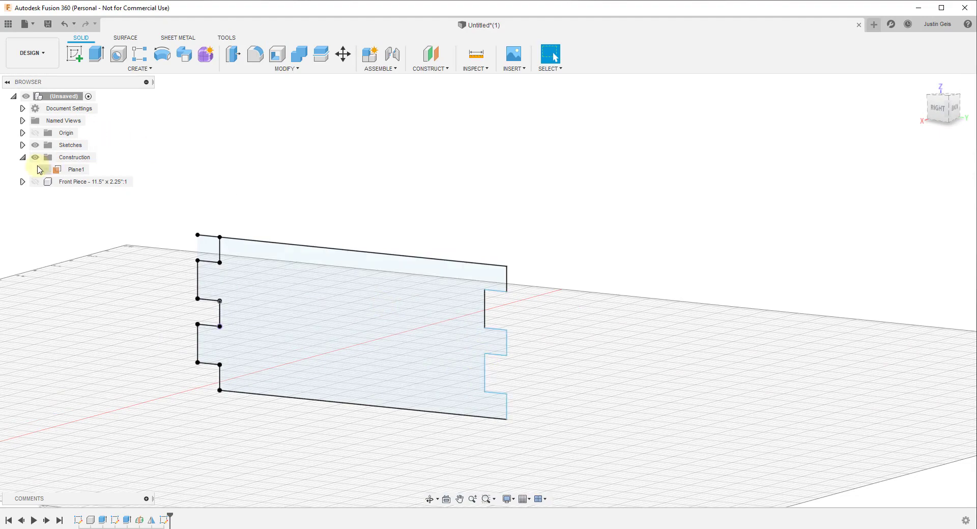
pyautogui.click(35, 182)
pyautogui.keyDown('shift'); pyautogui.moveTo(285, 306); pyautogui.dragTo(218, 288, button='middle'); pyautogui.keyUp('shift')
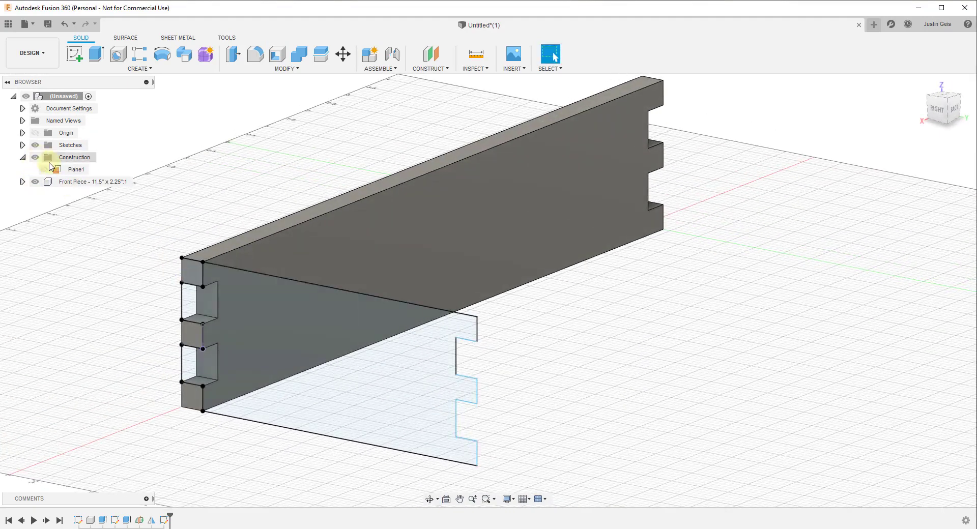
# Step: Extrude the large side profile by -3/8 in, inward along the front piece, as a new component
pyautogui.click(96, 53)
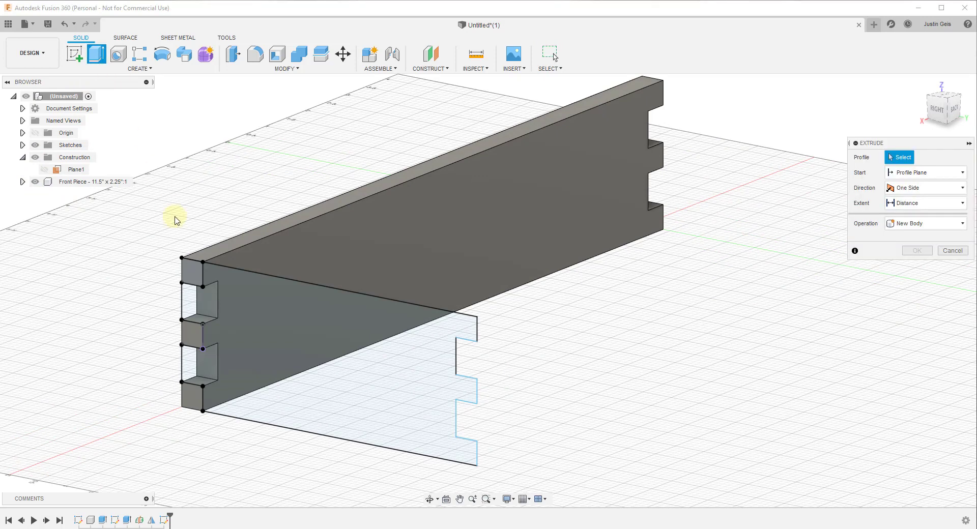
pyautogui.click(304, 324)
pyautogui.moveTo(326, 351)
pyautogui.mouseDown()
pyautogui.moveTo(321, 362)
pyautogui.moveTo(331, 359)
pyautogui.mouseUp()
pyautogui.keyDown('shift'); pyautogui.moveTo(331, 359); pyautogui.dragTo(545, 295, button='middle'); pyautogui.keyUp('shift')
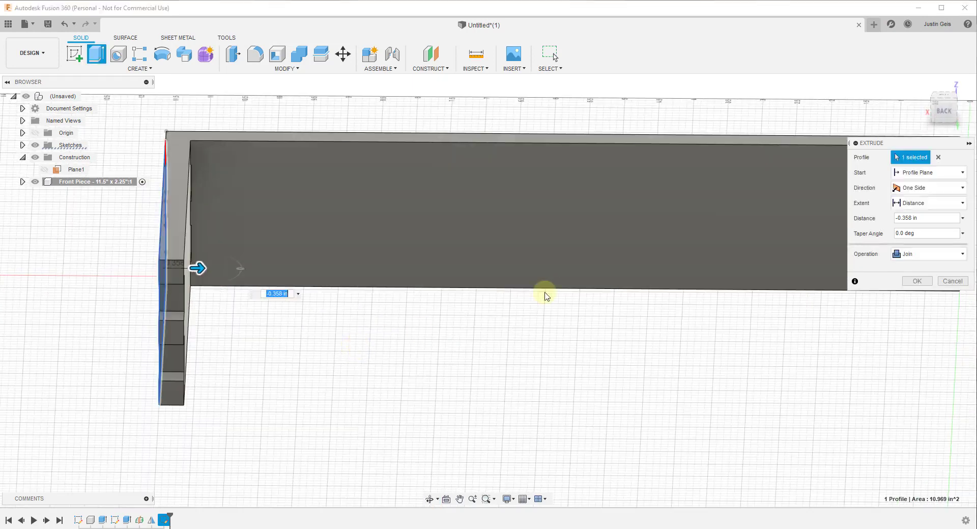
pyautogui.click(927, 256)
pyautogui.click(927, 317)
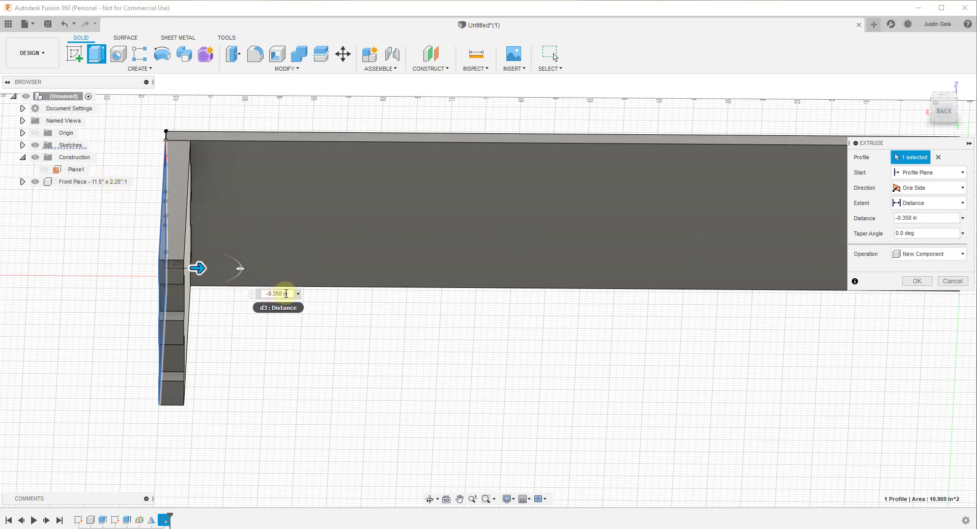
pyautogui.moveTo(288, 293); pyautogui.dragTo(254, 296)
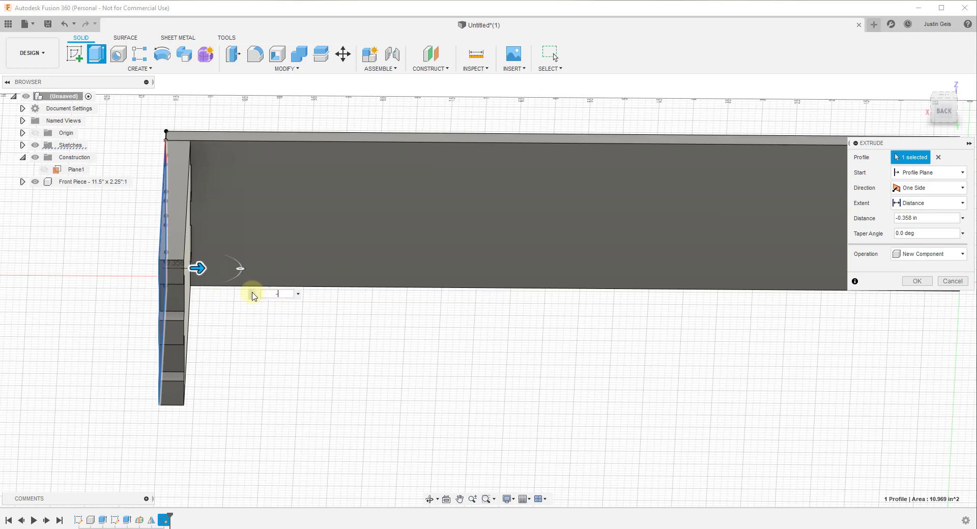
pyautogui.write('-3/8')
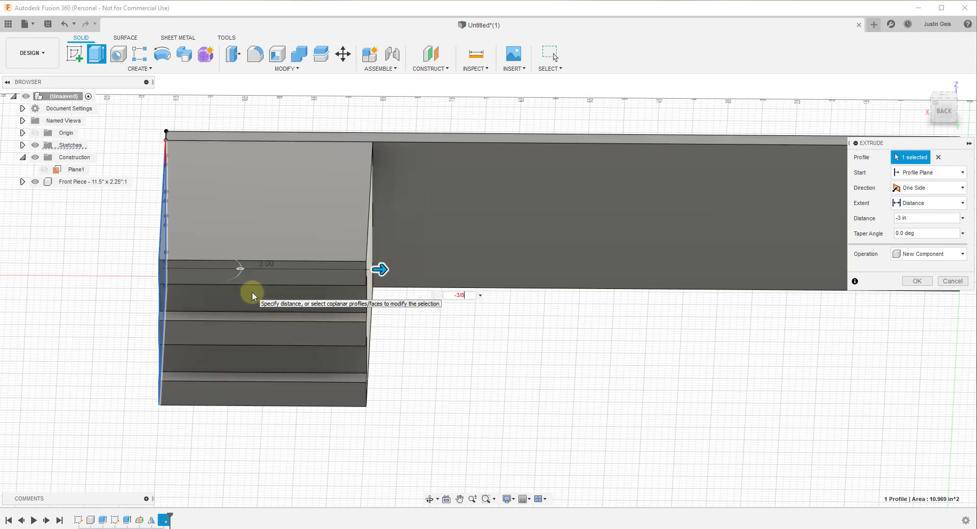
pyautogui.press('Return')
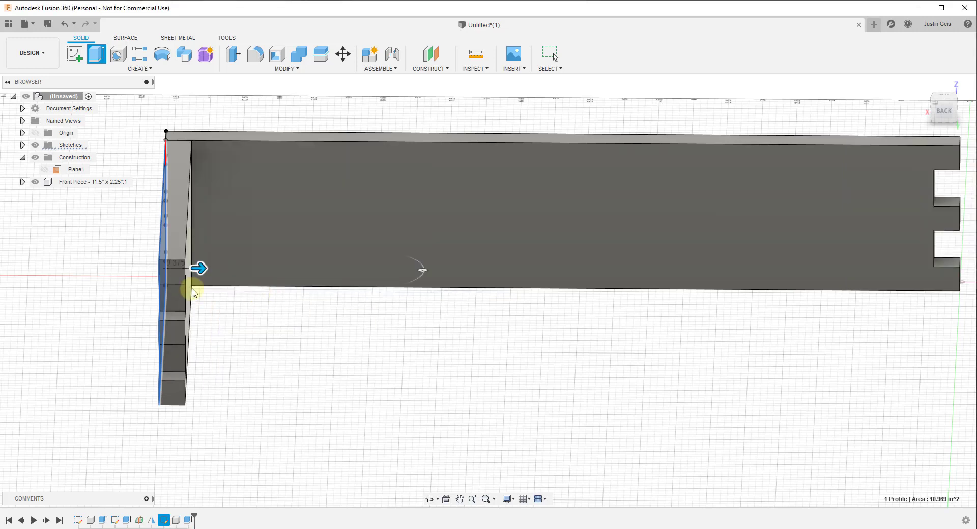
# Step: Check the finger joint between the side and front pieces and create a sketch on the front piece's inner face
pyautogui.keyDown('shift'); pyautogui.moveTo(224, 253); pyautogui.dragTo(229, 246, button='middle'); pyautogui.keyUp('shift')
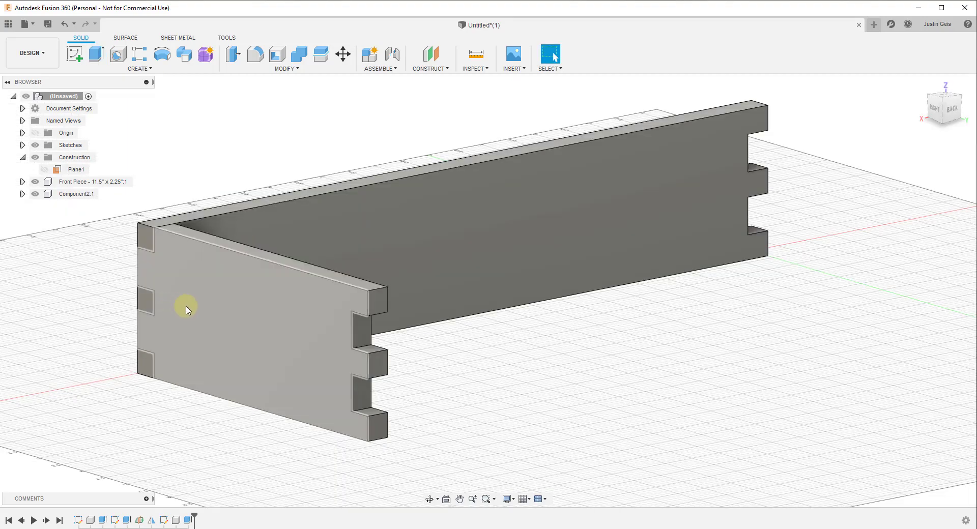
pyautogui.keyDown('shift'); pyautogui.moveTo(185, 307); pyautogui.dragTo(270, 307, button='middle'); pyautogui.keyUp('shift')
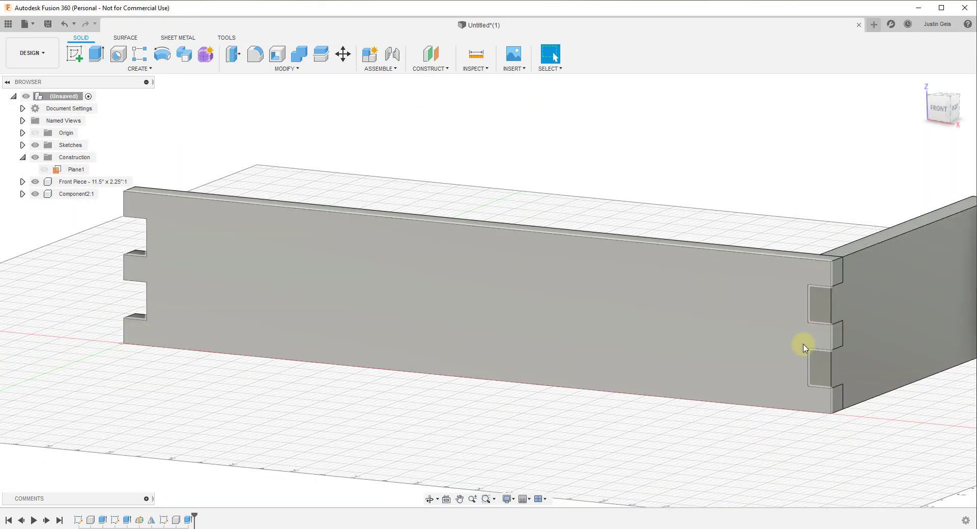
pyautogui.scroll(-3, 835, 341)
pyautogui.keyDown('shift'); pyautogui.moveTo(855, 338); pyautogui.dragTo(604, 351, button='middle'); pyautogui.keyUp('shift')
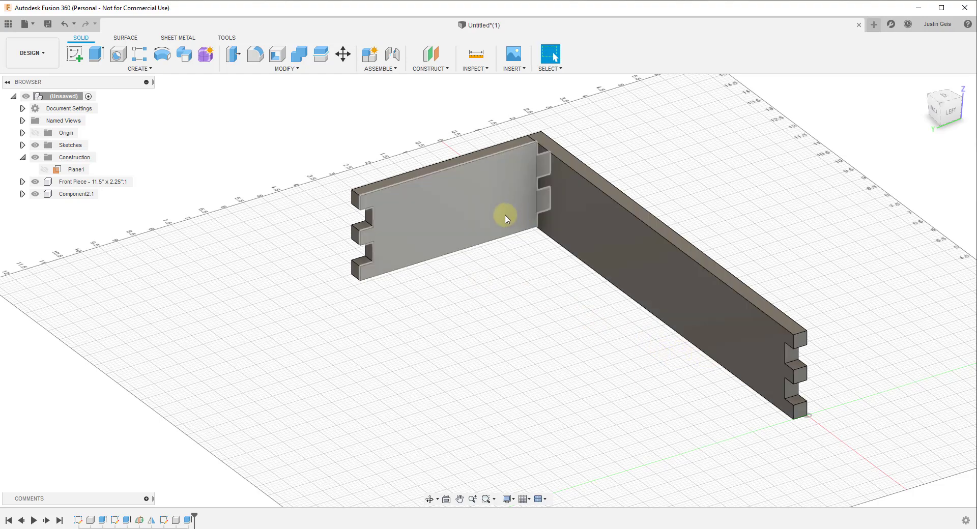
pyautogui.keyDown('shift'); pyautogui.moveTo(579, 302); pyautogui.dragTo(748, 277, button='middle'); pyautogui.keyUp('shift')
pyautogui.scroll(3, 801, 321)
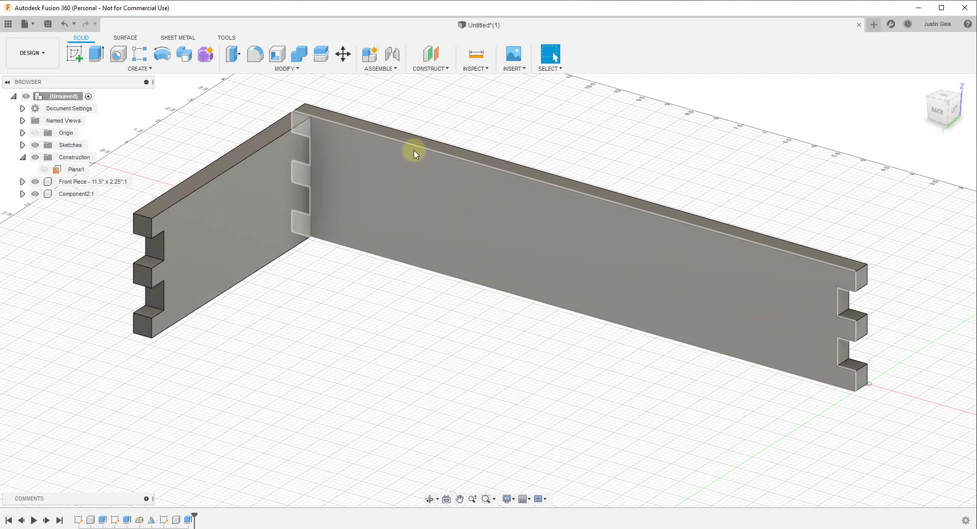
pyautogui.click(76, 58)
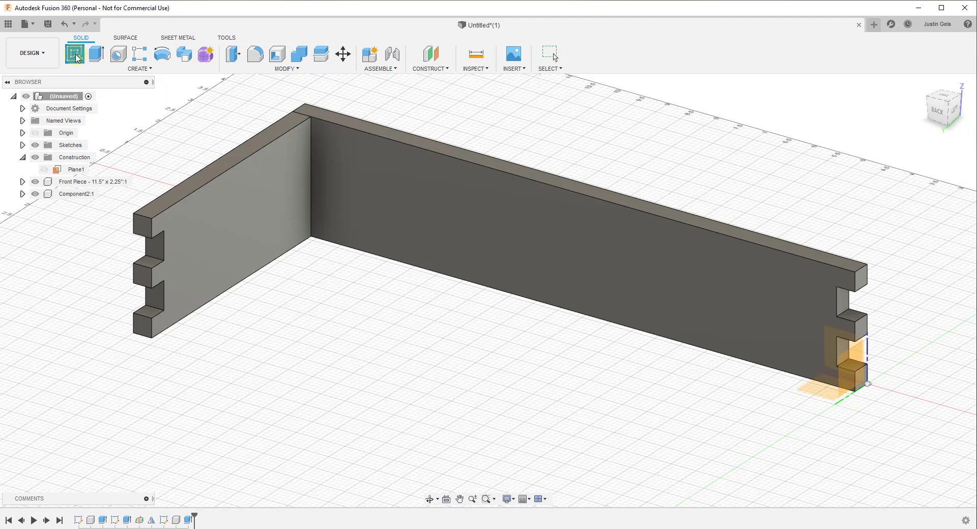
pyautogui.click(768, 330)
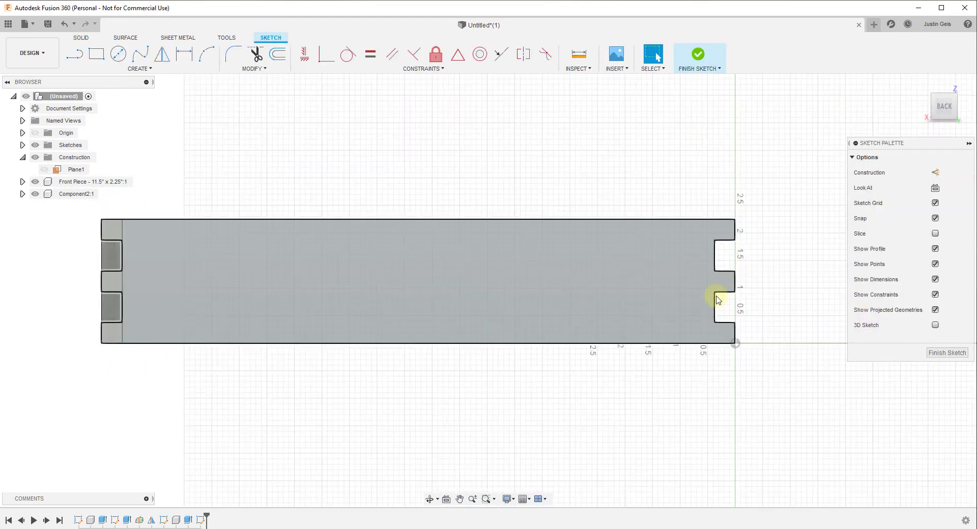
# Step: Draw a 3/16 in vertical line upward from the inner bottom corner of the front piece's lower open notch
pyautogui.press('l')
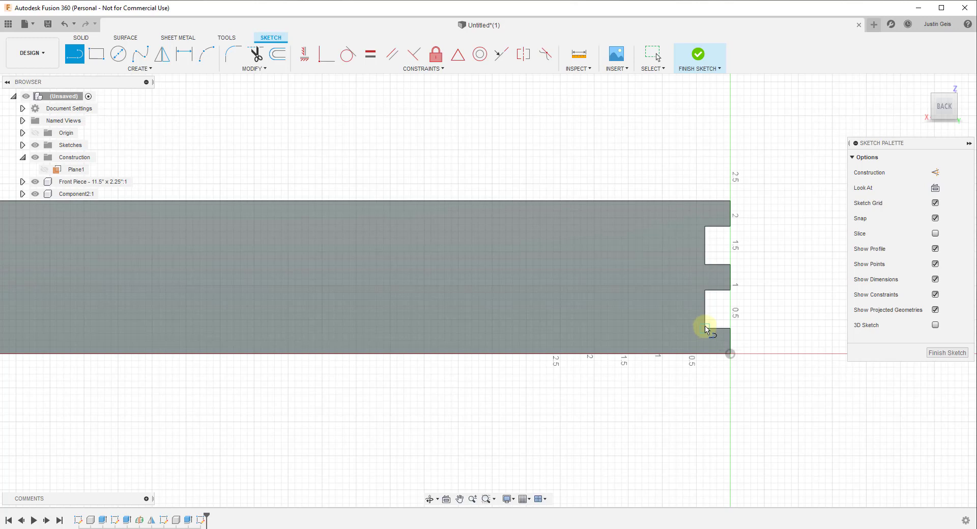
pyautogui.click(707, 331)
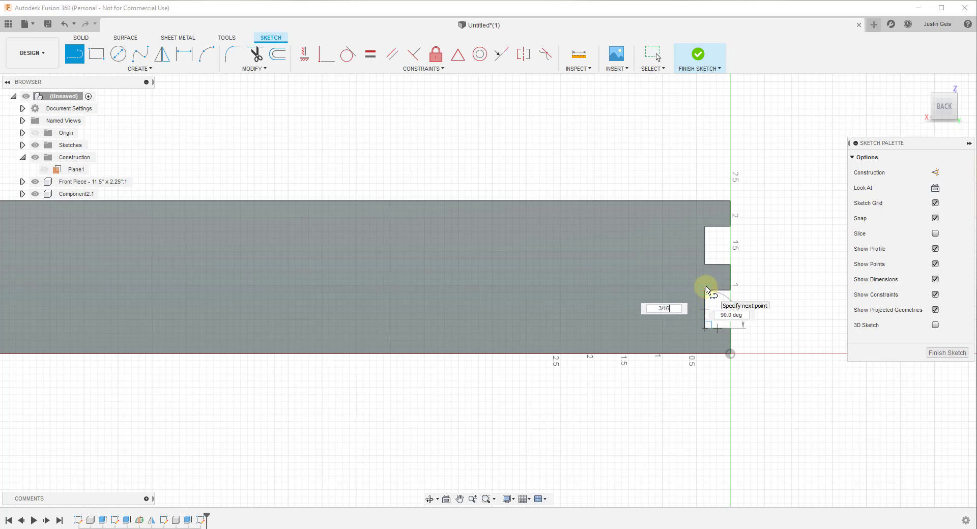
pyautogui.write('3/16')
pyautogui.press('Return')
pyautogui.press('Escape')
pyautogui.click(707, 290)
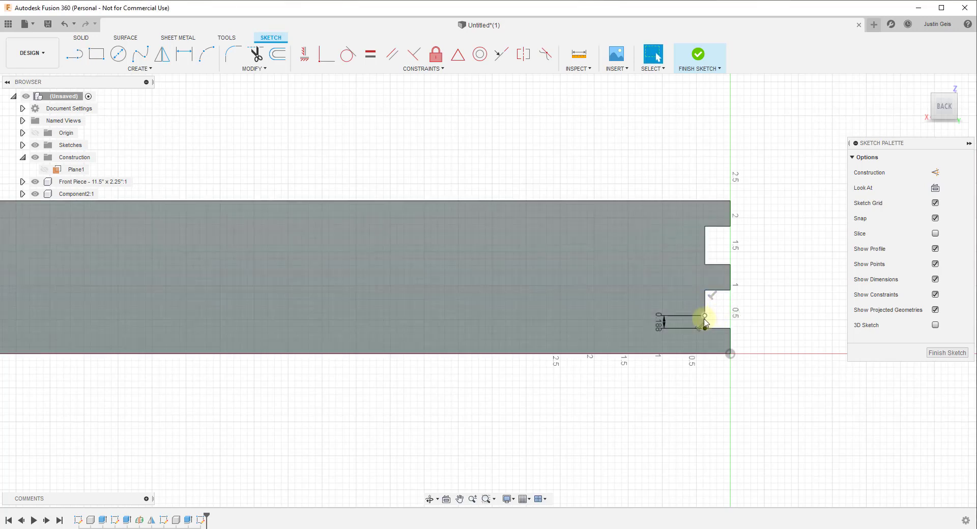
# Step: Draw a 10.75 in by 0.188 in rectangle from the short line's upper end to the opposite lower notch's corner and finish the sketch
pyautogui.scroll(-3, 704, 321)
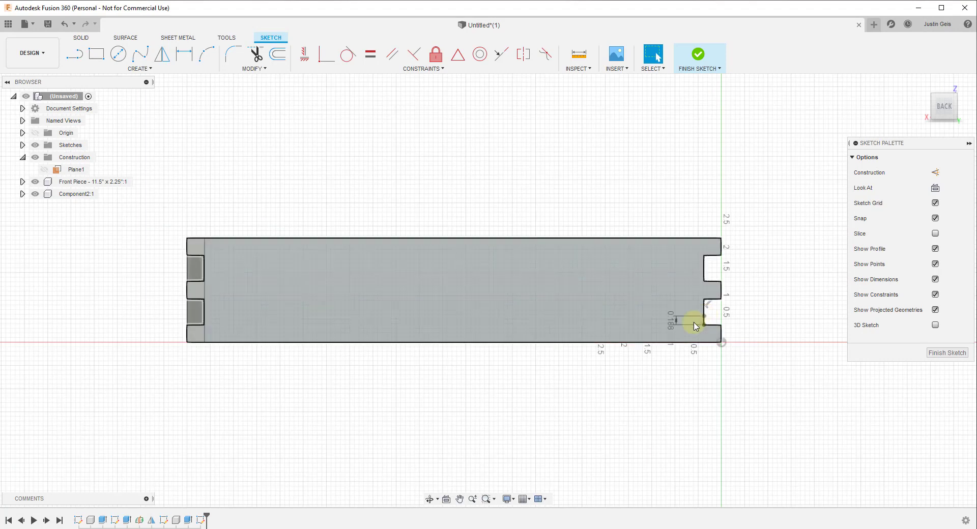
pyautogui.scroll(5, 705, 324)
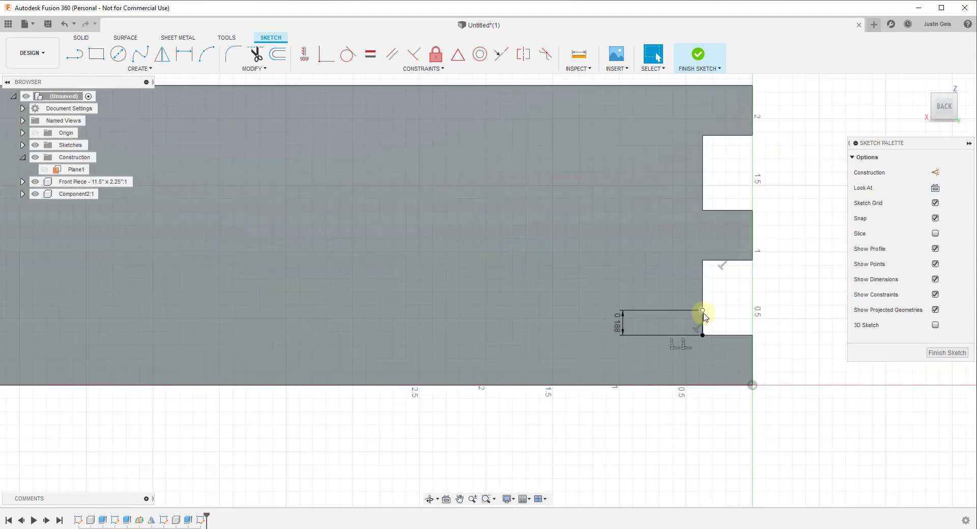
pyautogui.press('r')
pyautogui.click(703, 310)
pyautogui.scroll(-8, 705, 308)
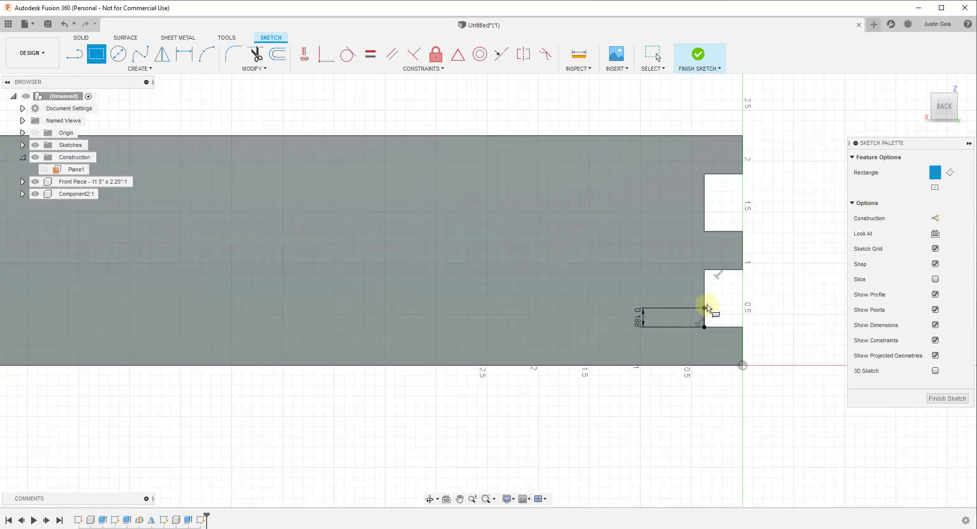
pyautogui.scroll(2, 340, 319)
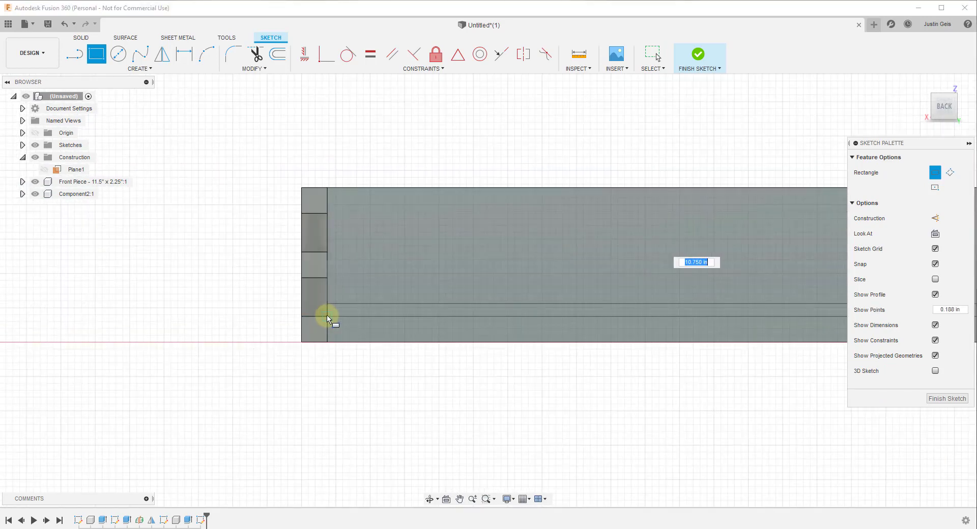
pyautogui.click(328, 317)
pyautogui.keyDown('shift'); pyautogui.moveTo(511, 324); pyautogui.dragTo(491, 288, button='middle'); pyautogui.keyUp('shift')
pyautogui.scroll(-3, 491, 288)
pyautogui.keyDown('shift'); pyautogui.moveTo(428, 290); pyautogui.dragTo(752, 279, button='middle'); pyautogui.keyUp('shift')
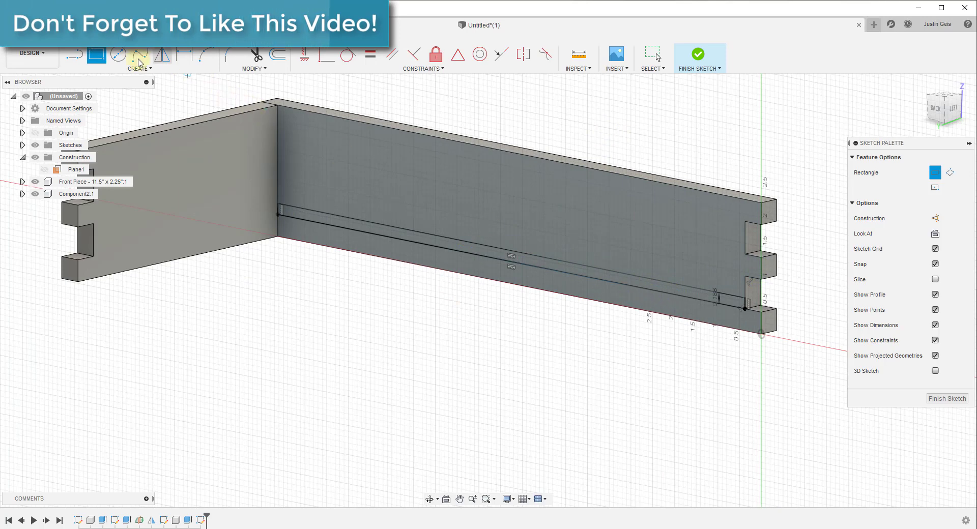
pyautogui.click(946, 399)
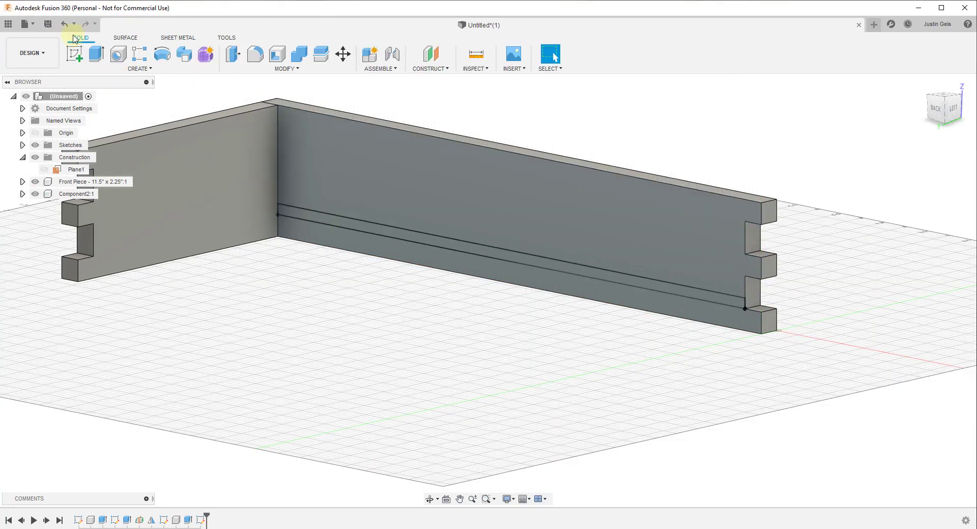
# Step: Extrude the long strip profile by -1/8 in as a cut to form a groove in the front piece's inner face
pyautogui.click(96, 53)
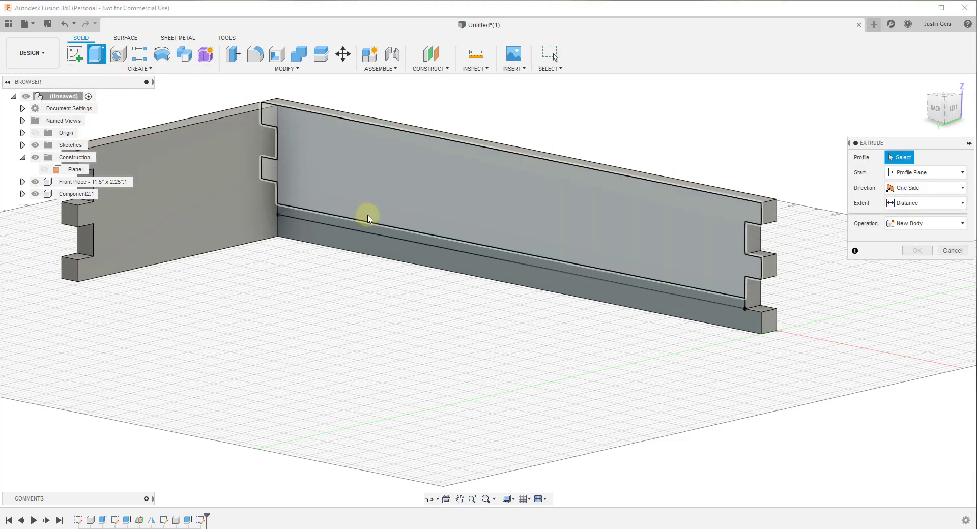
pyautogui.click(378, 239)
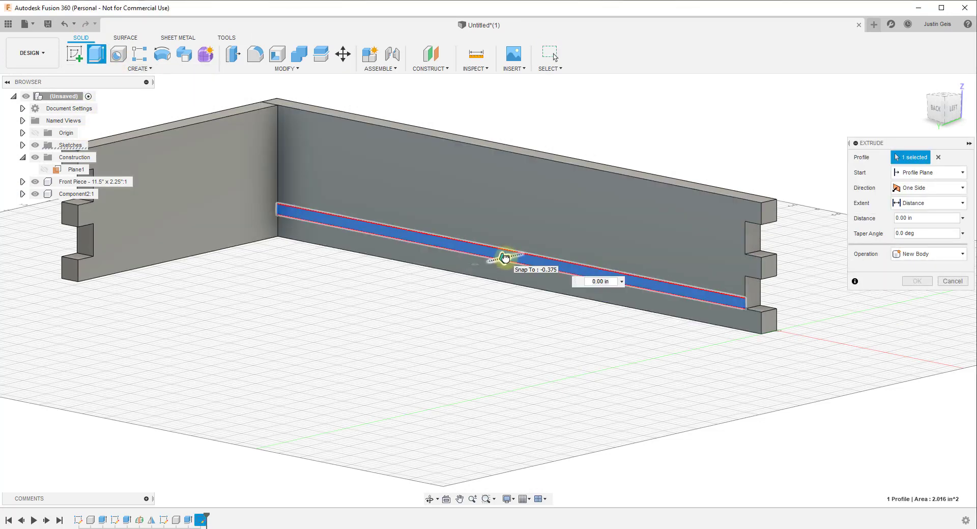
pyautogui.moveTo(504, 258); pyautogui.dragTo(512, 259)
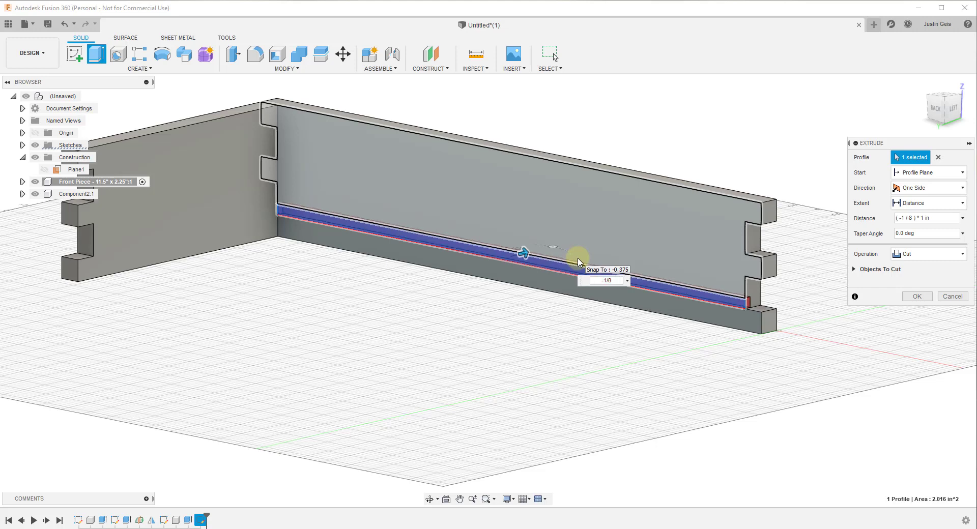
pyautogui.press('Return')
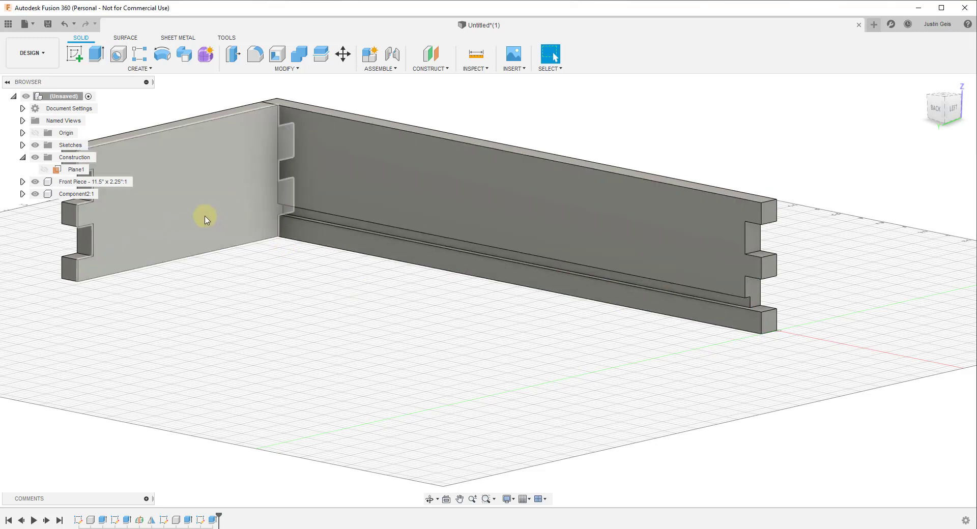
# Step: Create a sketch on the side piece's inner face and draw a 0.188 in vertical line up from the lower notch's inner bottom corner
pyautogui.click(72, 55)
pyautogui.click(121, 236)
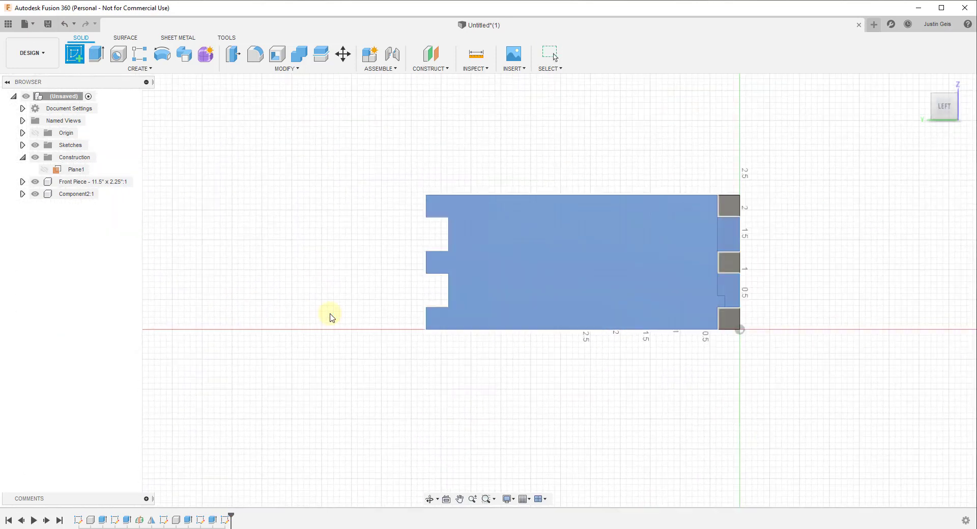
pyautogui.press('l')
pyautogui.click(316, 310)
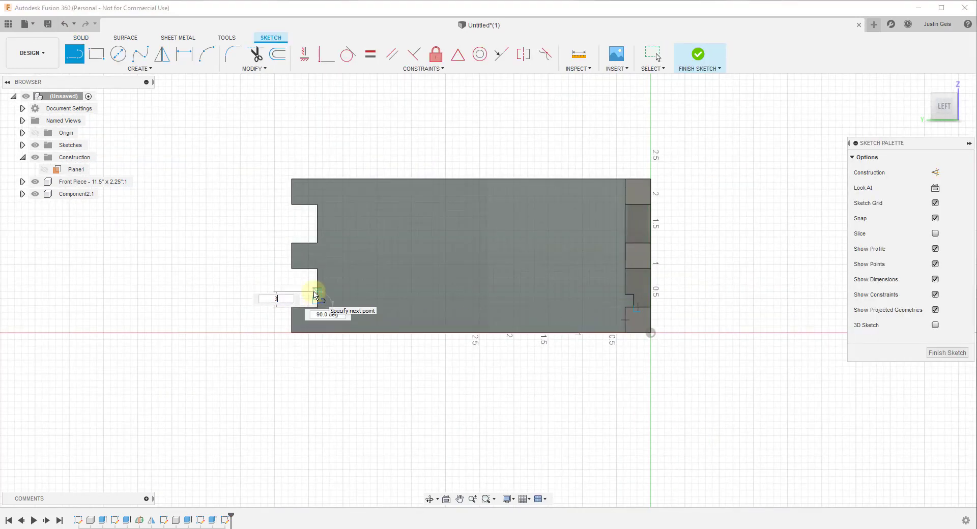
pyautogui.press('Return')
pyautogui.press('Escape')
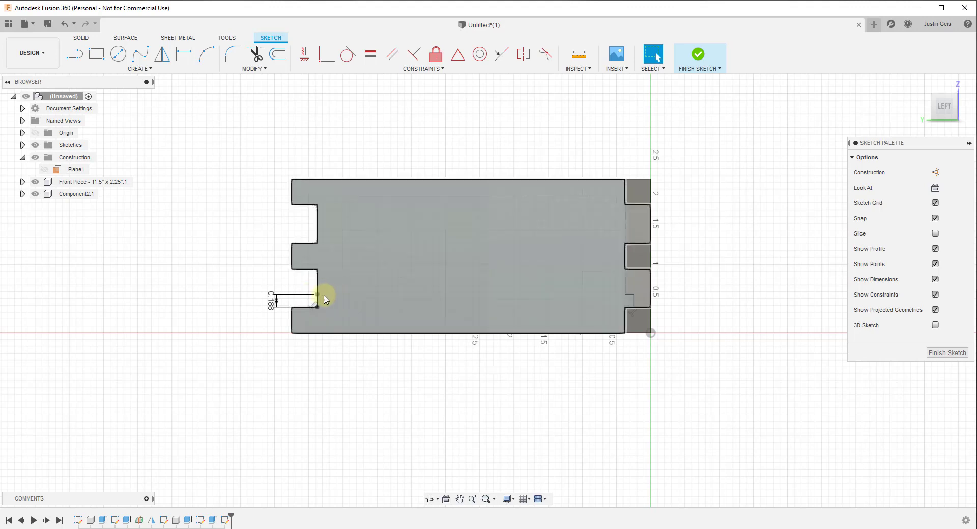
# Step: Draw a 4.5 in by 0.188 in rectangle from the short line's upper end along the side piece to the front piece's inner face
pyautogui.press('r')
pyautogui.click(317, 294)
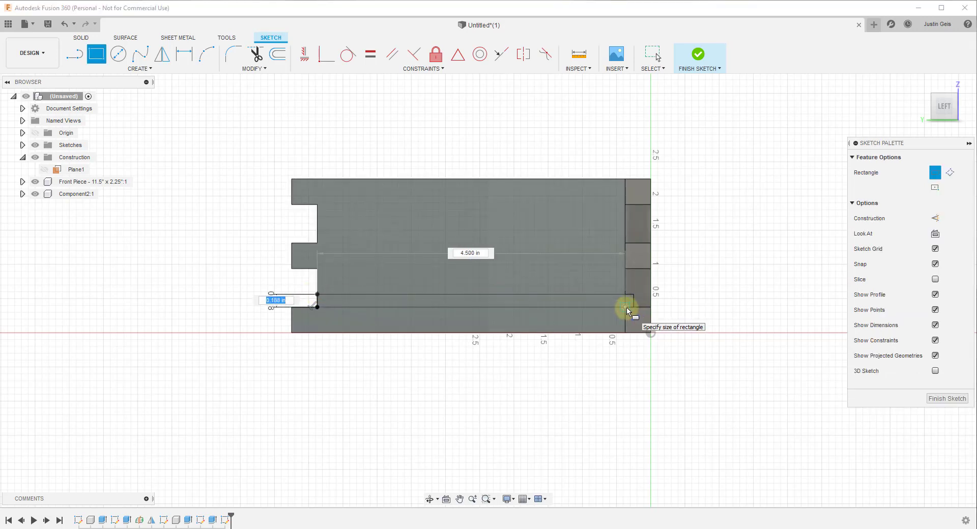
pyautogui.click(628, 311)
# Step: Draw a small 0.125 in wide rectangle over the front groove's end beside the long strip and finish the sketch
pyautogui.keyDown('shift'); pyautogui.moveTo(550, 309); pyautogui.dragTo(571, 320, button='middle'); pyautogui.keyUp('shift')
pyautogui.scroll(5, 626, 312)
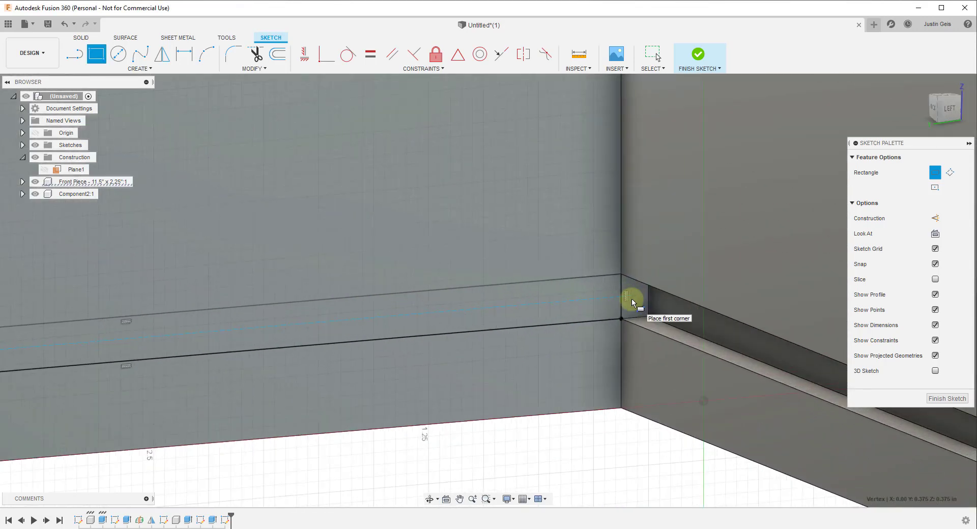
pyautogui.scroll(-2, 629, 308)
pyautogui.keyDown('shift'); pyautogui.moveTo(630, 306); pyautogui.dragTo(628, 293, button='middle'); pyautogui.keyUp('shift')
pyautogui.click(639, 280)
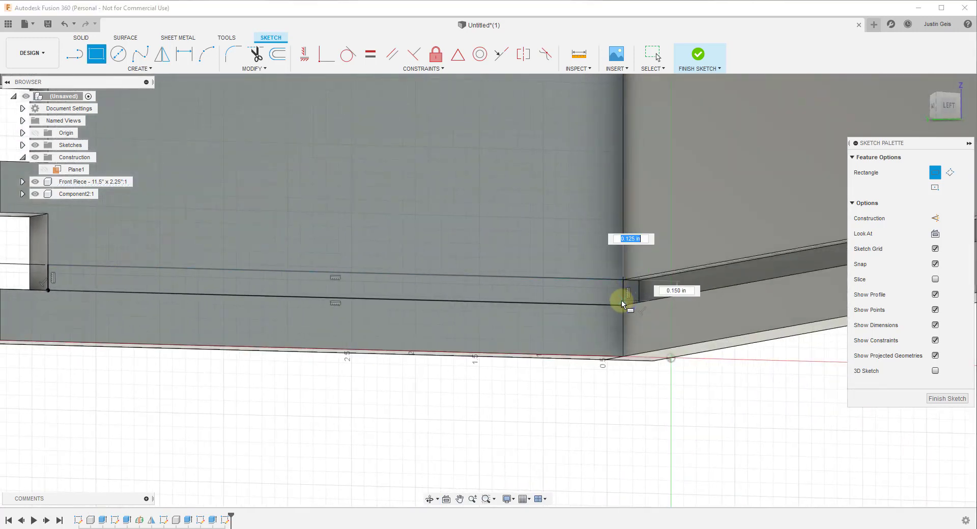
pyautogui.click(622, 304)
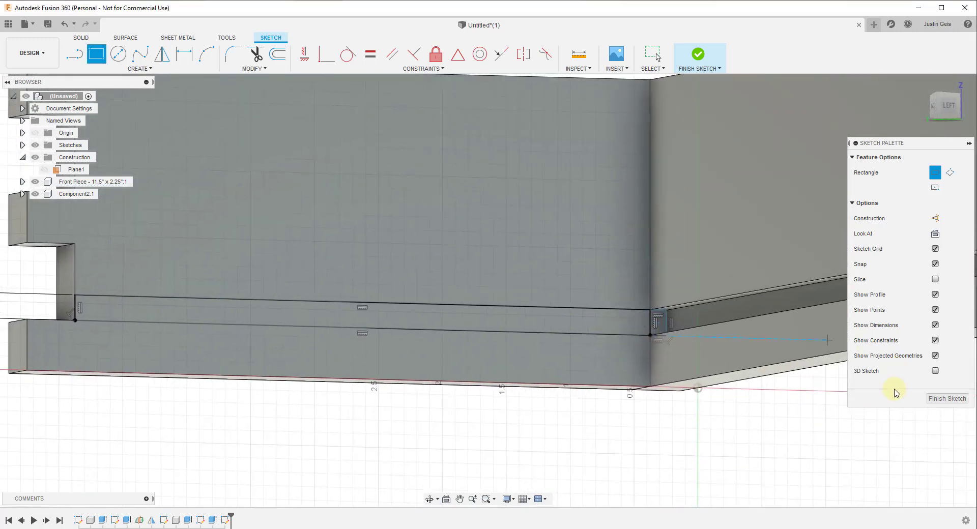
pyautogui.click(947, 398)
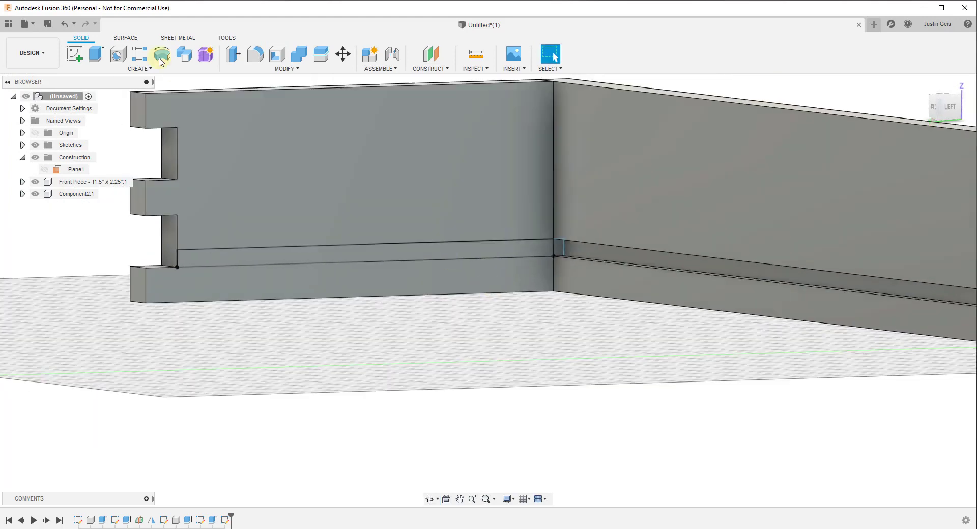
# Step: Extrude the side piece's long strip profile by -1/16 in as a groove cut
pyautogui.press('e')
pyautogui.click(356, 254)
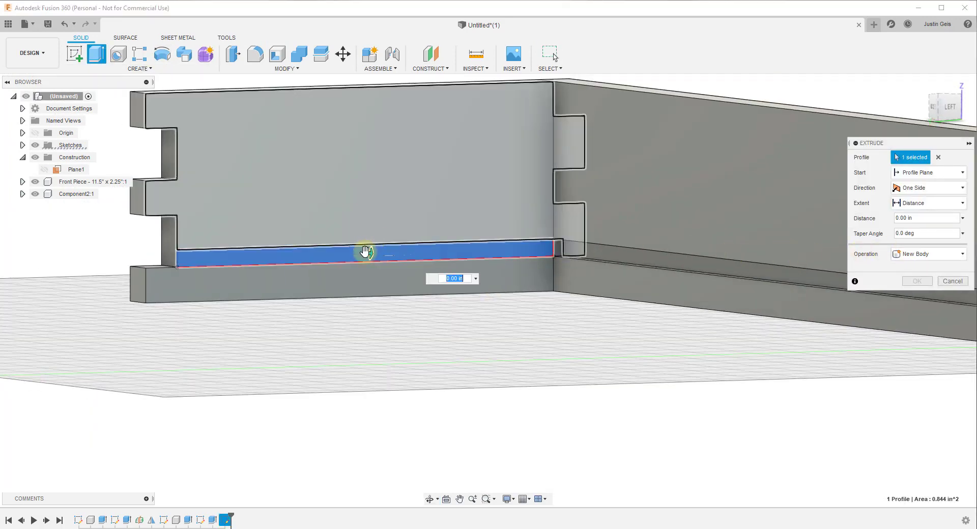
pyautogui.moveTo(373, 256); pyautogui.dragTo(370, 253)
pyautogui.write('-1/16')
pyautogui.press('Return')
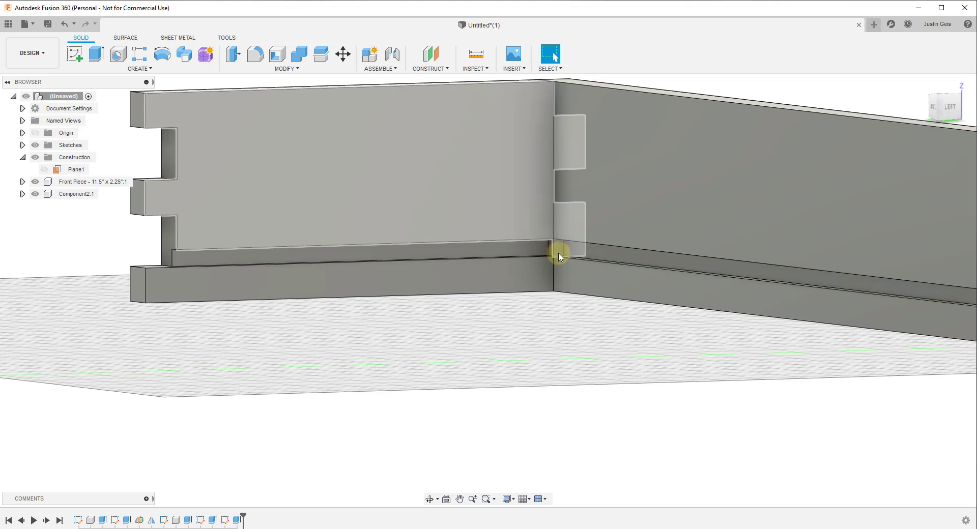
# Step: Show Sketch5 again and extrude its small corner rectangle into the side piece's finger where the front groove ends
pyautogui.click(94, 60)
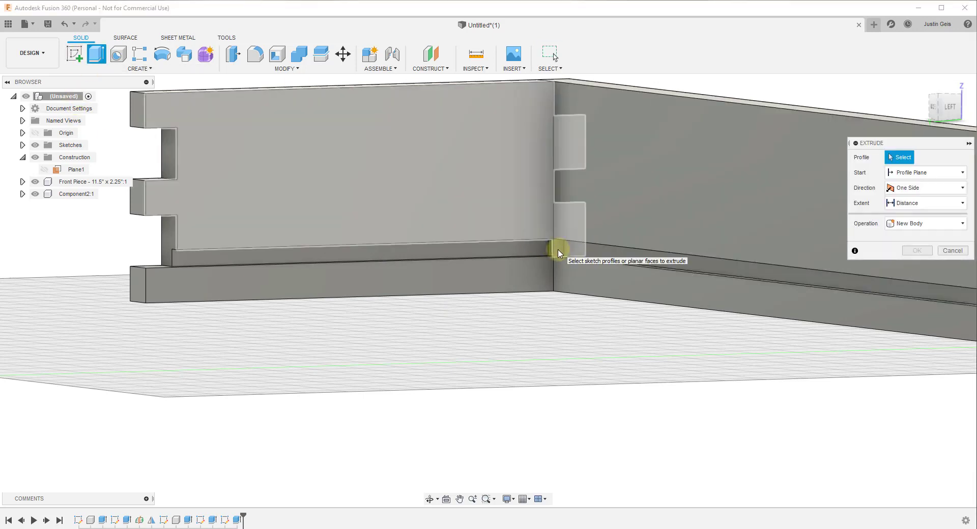
pyautogui.scroll(5, 560, 250)
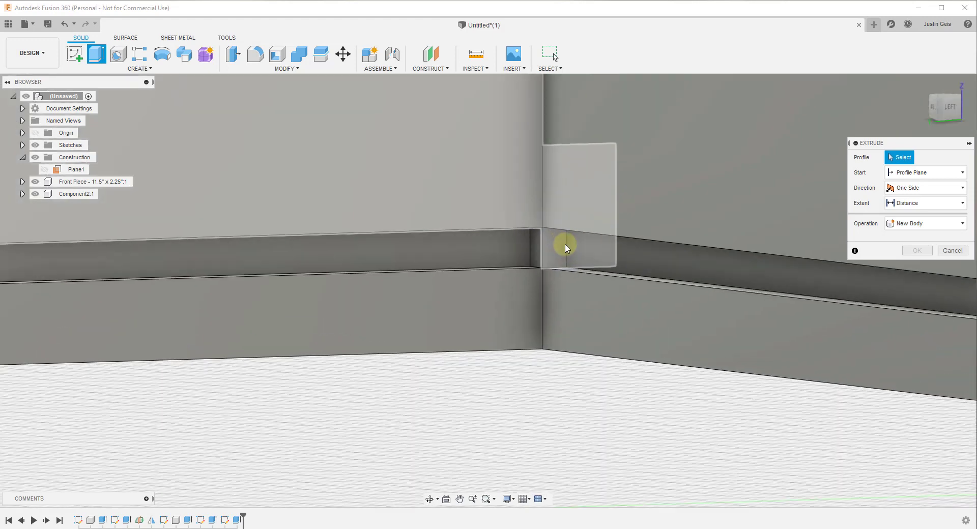
pyautogui.scroll(-1, 164, 235)
pyautogui.click(23, 145)
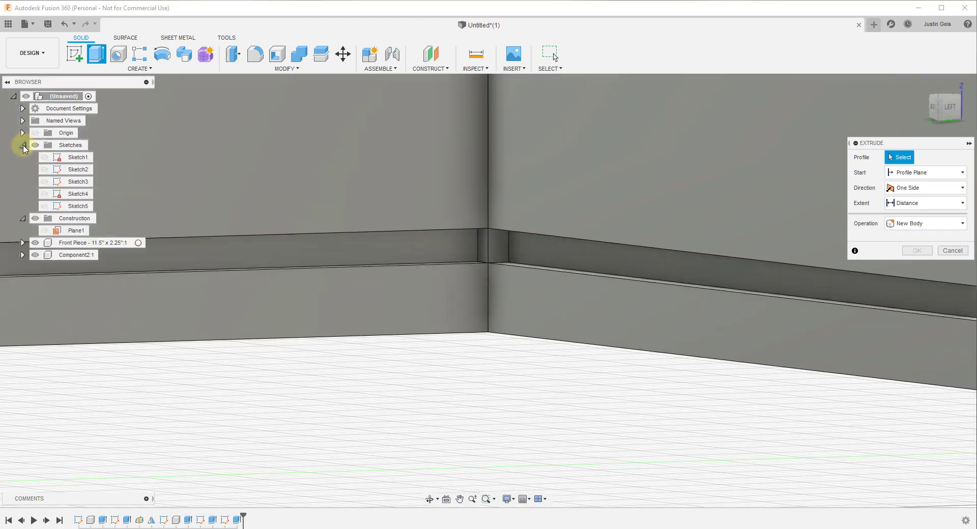
pyautogui.click(44, 206)
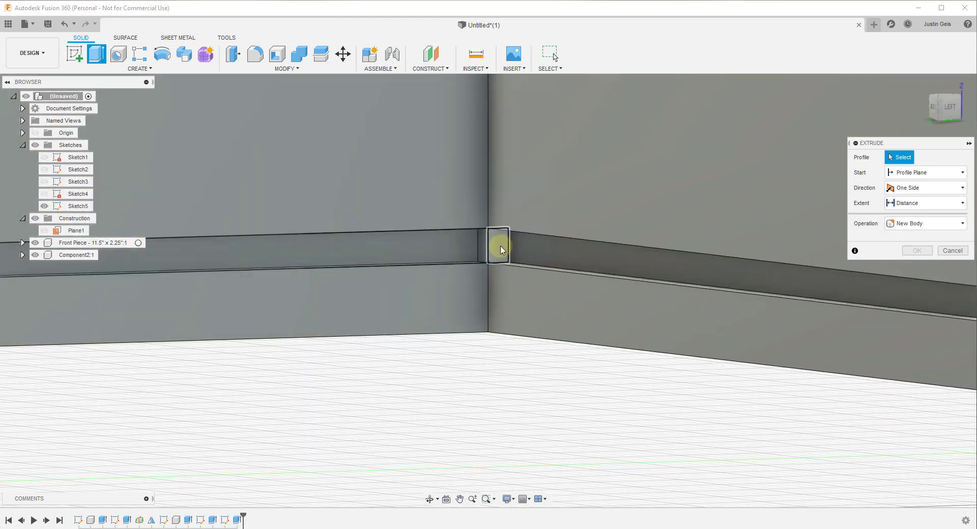
pyautogui.click(523, 254)
pyautogui.moveTo(503, 246)
pyautogui.mouseDown()
pyautogui.moveTo(493, 244)
pyautogui.moveTo(502, 243)
pyautogui.mouseUp()
pyautogui.press('BackSpace')
pyautogui.press('Return')
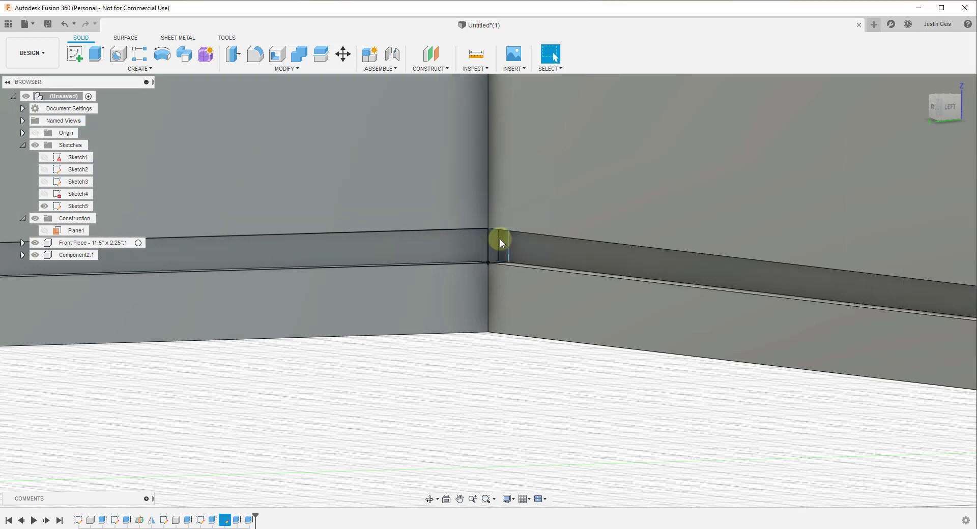
# Step: Hide Sketch5
pyautogui.scroll(-5, 478, 248)
pyautogui.moveTo(477, 249)
pyautogui.keyDown('shift'); pyautogui.mouseDown(button='middle')
pyautogui.moveTo(479, 261)
pyautogui.moveTo(475, 255)
pyautogui.mouseUp(button='middle'); pyautogui.keyUp('shift')
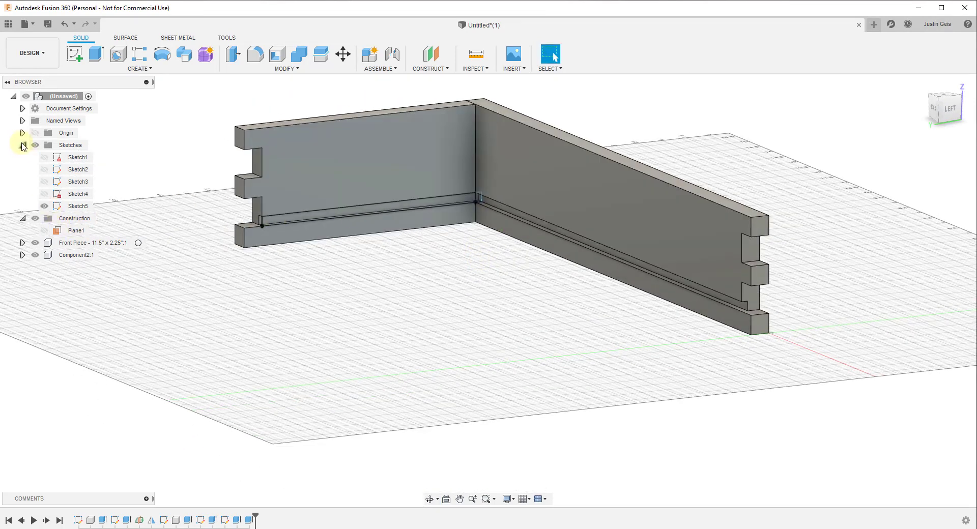
pyautogui.click(44, 206)
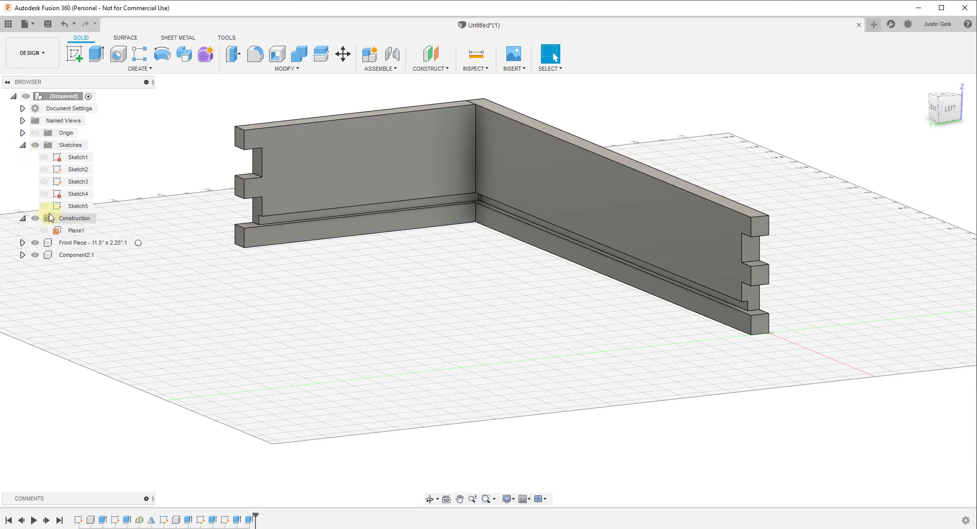
pyautogui.click(23, 146)
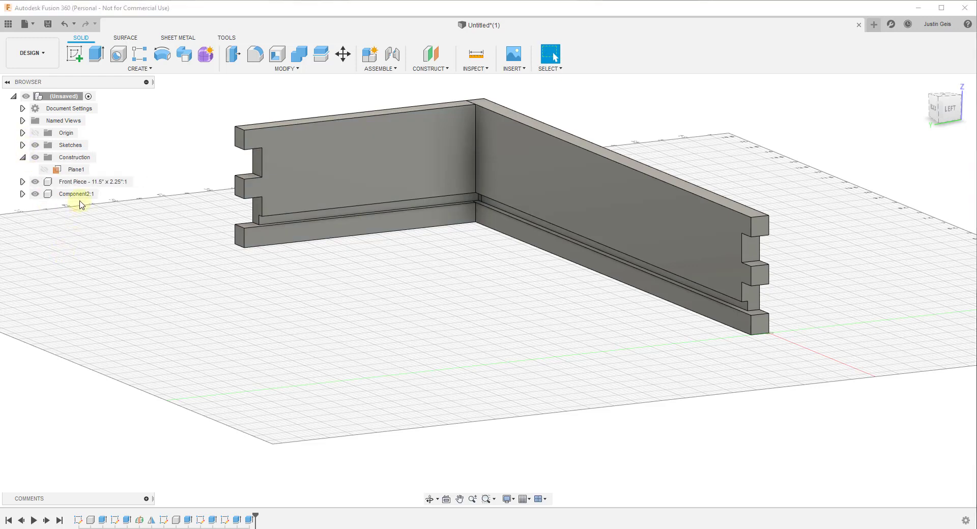
# Step: Rename Component2 as "Side Piece -"
pyautogui.click(77, 196)
pyautogui.doubleClick(77, 197)
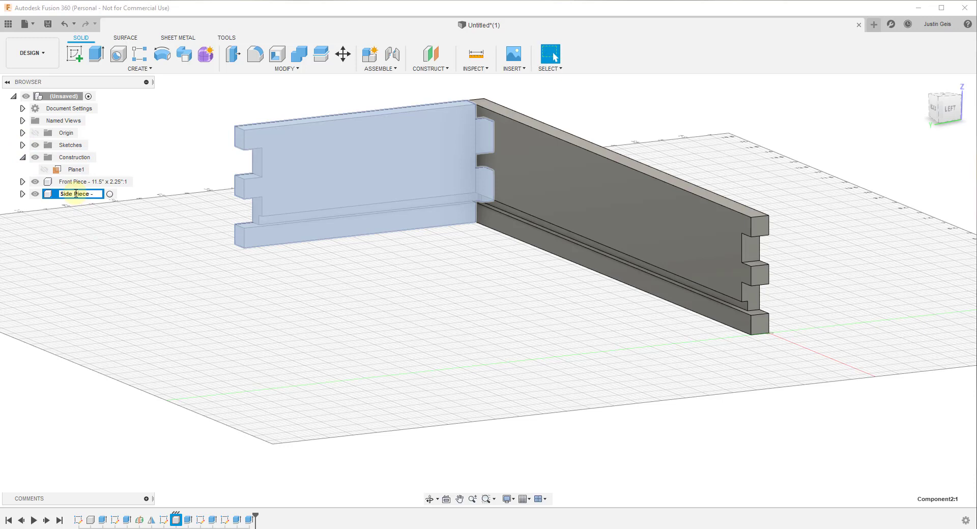
pyautogui.write('Side Piece -')
pyautogui.press('Return')
# Step: Measure the side piece's overall length between the outer edges of its end fingers
pyautogui.press('i')
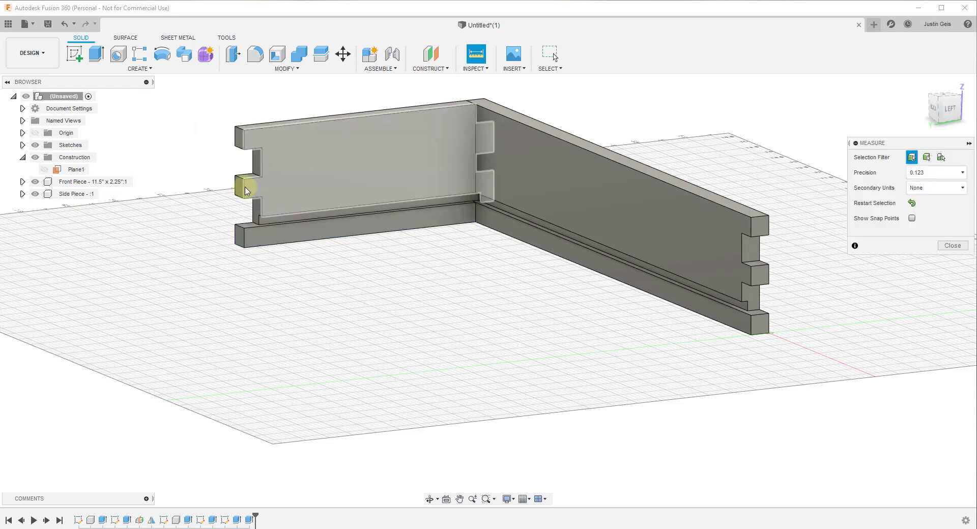
pyautogui.click(240, 188)
pyautogui.keyDown('shift'); pyautogui.moveTo(240, 188); pyautogui.dragTo(525, 215, button='middle'); pyautogui.keyUp('shift')
pyautogui.click(715, 152)
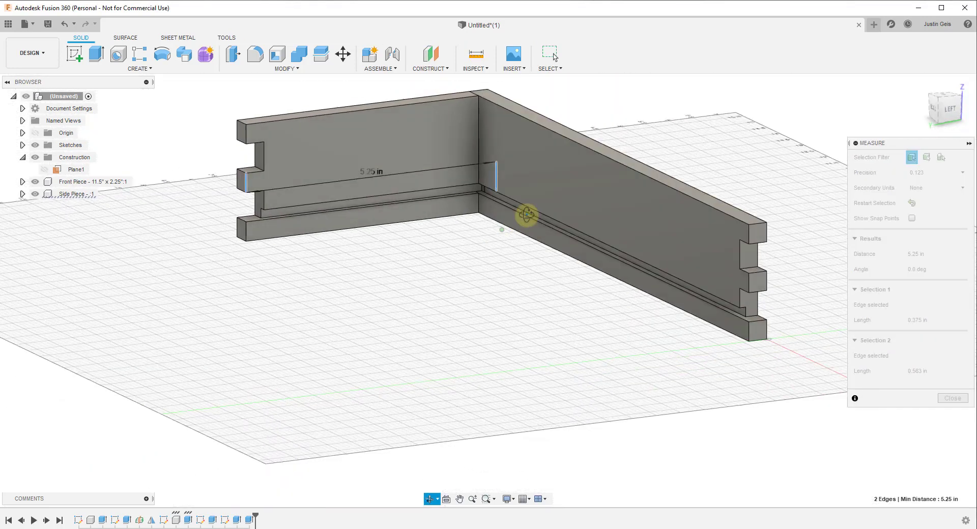
pyautogui.press('Escape')
# Step: Complete the side component's name as "Side Piece - 5.25" x 2.25""
pyautogui.click(80, 195)
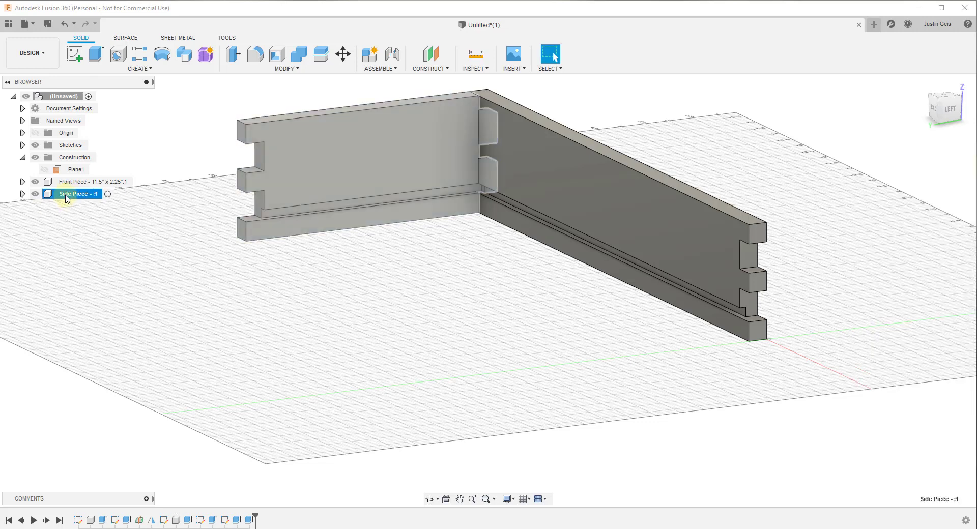
pyautogui.doubleClick(93, 194)
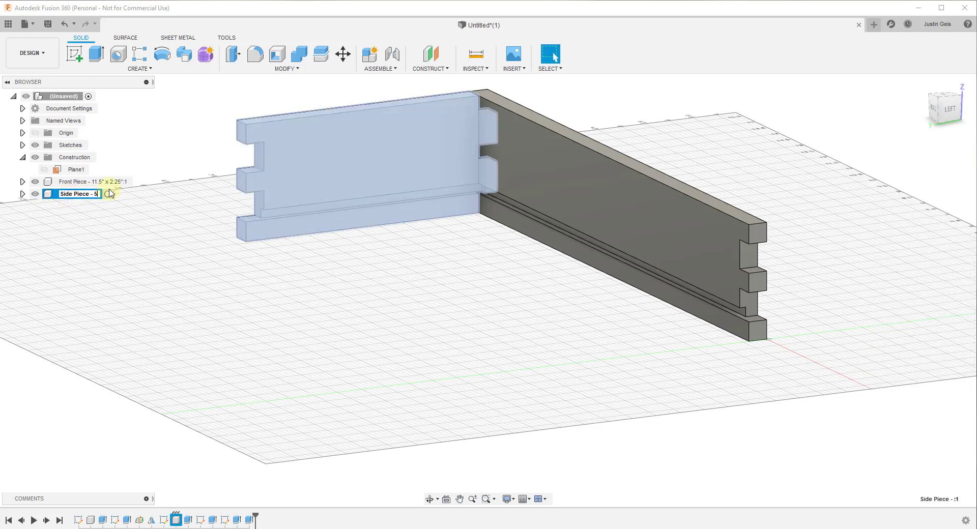
pyautogui.press('Return')
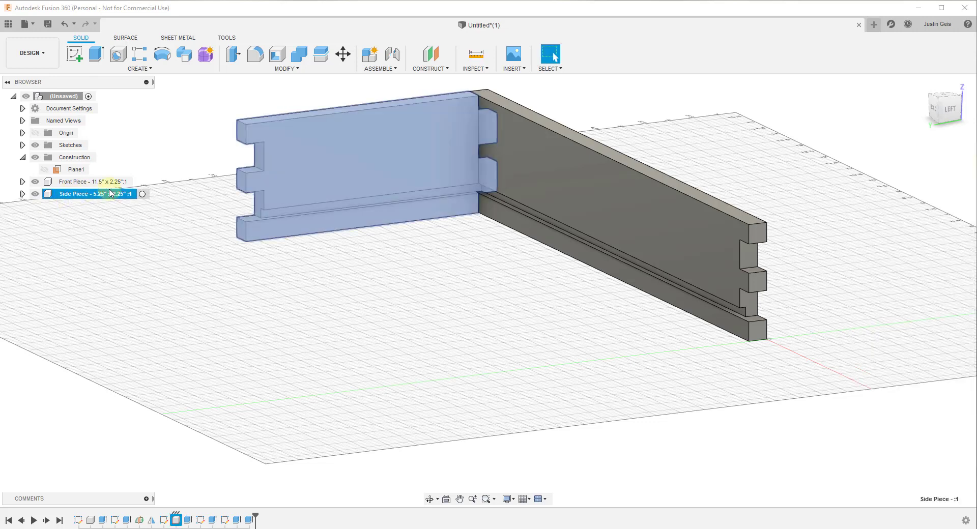
# Step: Check the outer finger joint and show the construction plane Plane1 through the middle of the front piece
pyautogui.keyDown('shift'); pyautogui.moveTo(433, 204); pyautogui.dragTo(493, 146, button='middle'); pyautogui.keyUp('shift')
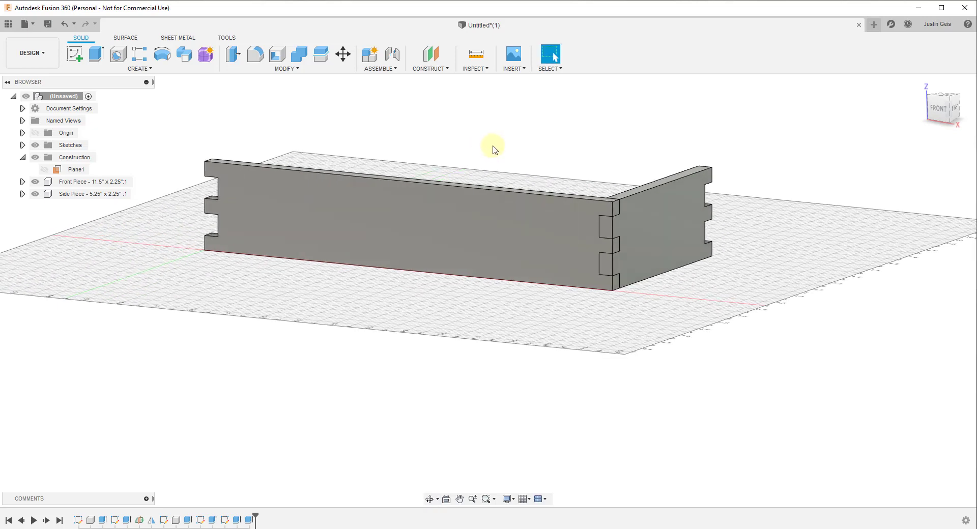
pyautogui.keyDown('shift'); pyautogui.moveTo(625, 265); pyautogui.dragTo(604, 265, button='middle'); pyautogui.keyUp('shift')
pyautogui.scroll(3, 478, 222)
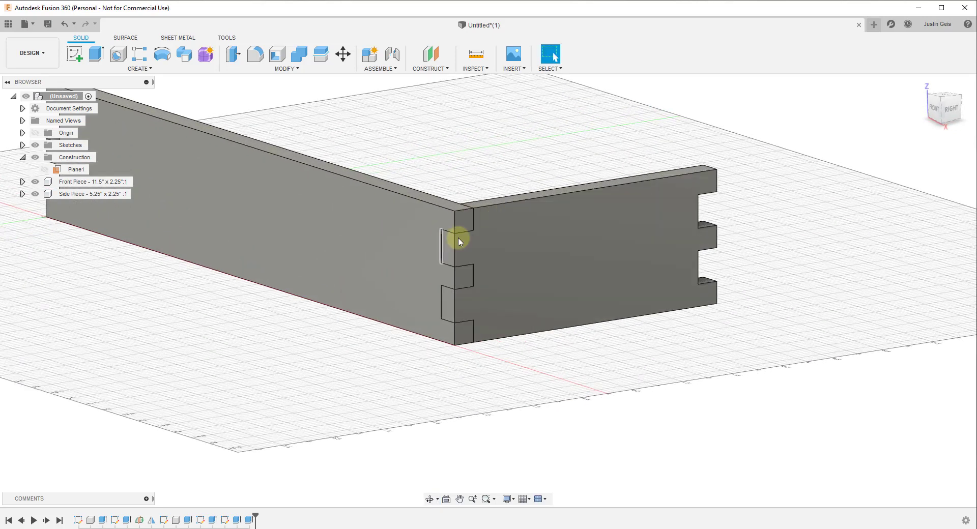
pyautogui.scroll(-4, 460, 250)
pyautogui.keyDown('shift'); pyautogui.moveTo(462, 258); pyautogui.dragTo(491, 252, button='middle'); pyautogui.keyUp('shift')
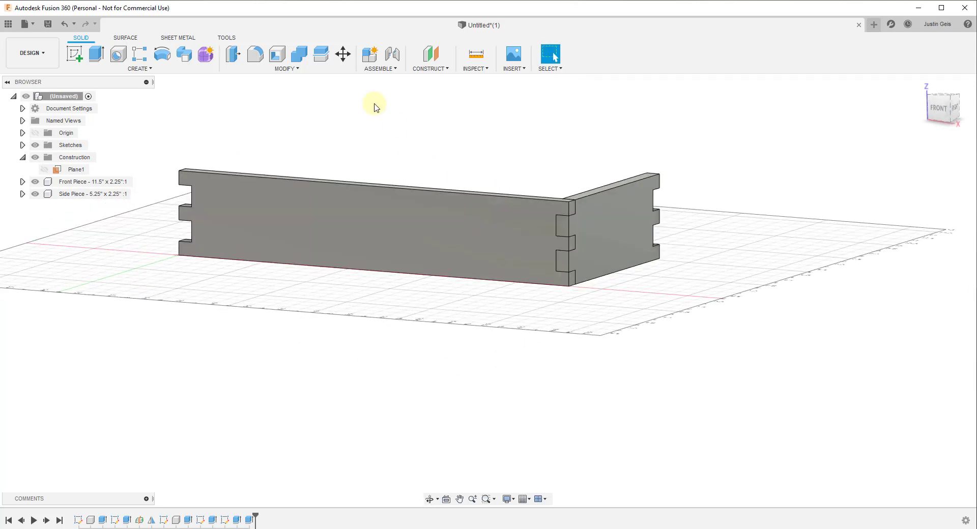
pyautogui.click(44, 170)
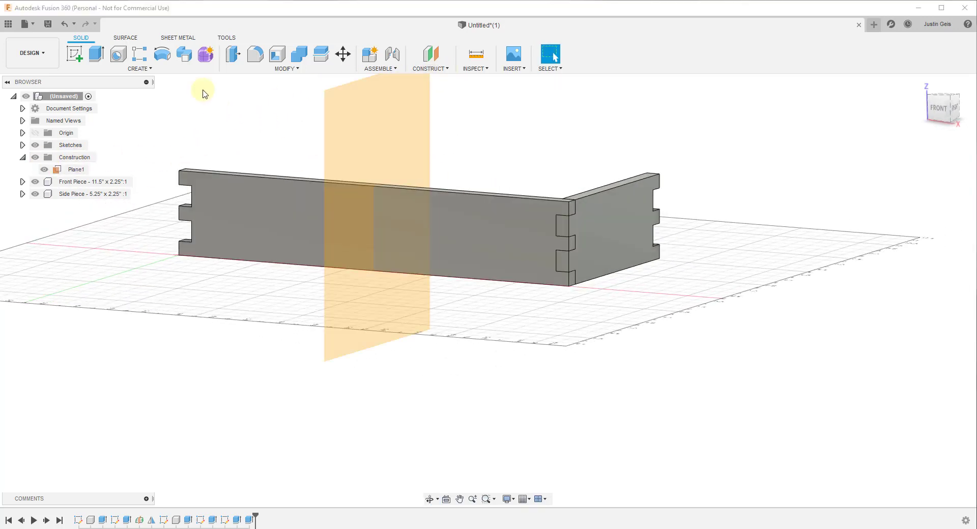
pyautogui.click(146, 69)
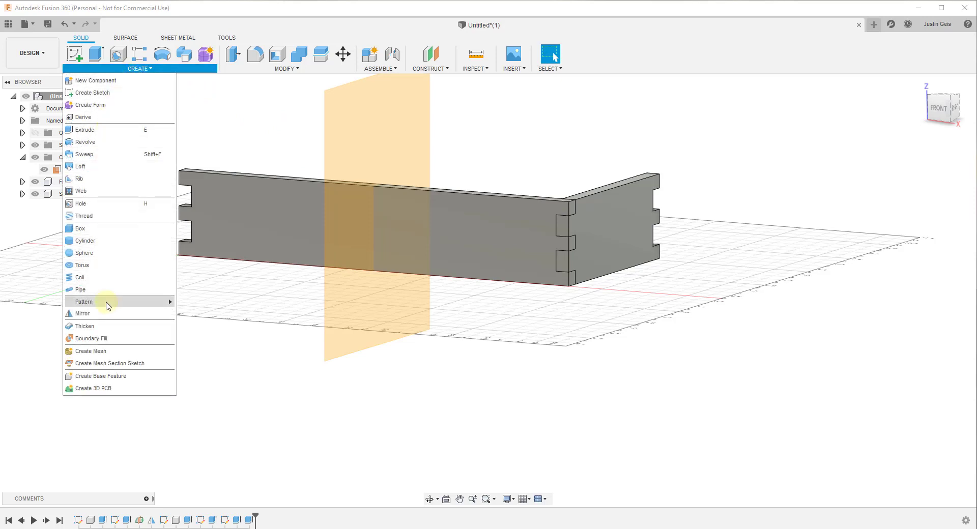